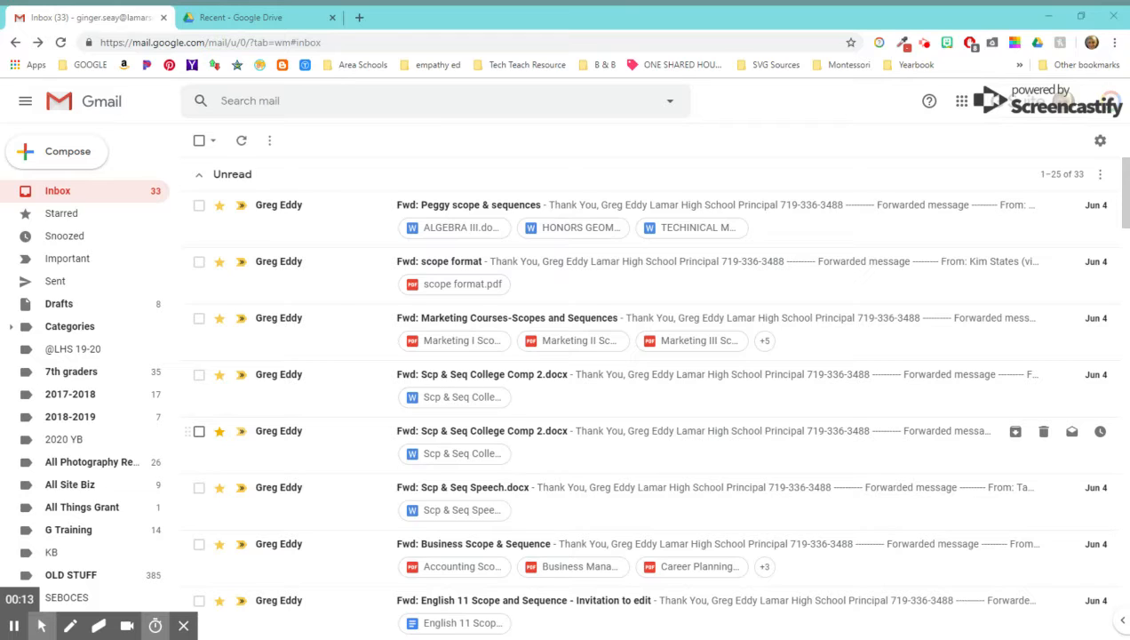
# Select the first eight unread emails, down through "Fwd: English 11 Scope and Sequence - Invitation to edit".
pyautogui.click(200, 208)
pyautogui.click(201, 263)
pyautogui.click(199, 318)
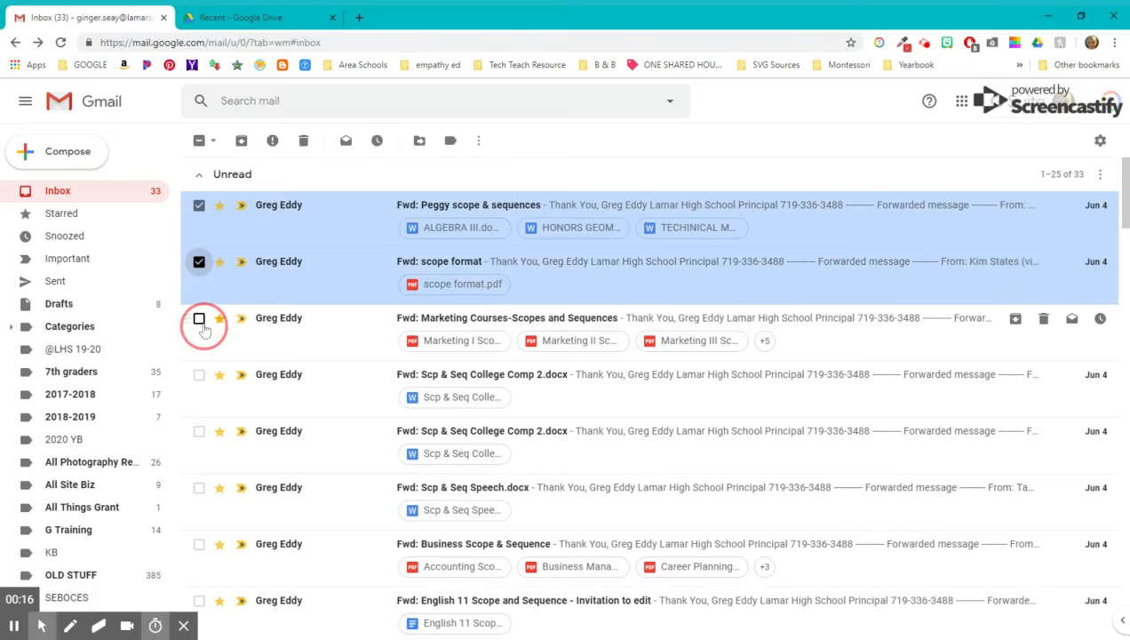
pyautogui.click(199, 376)
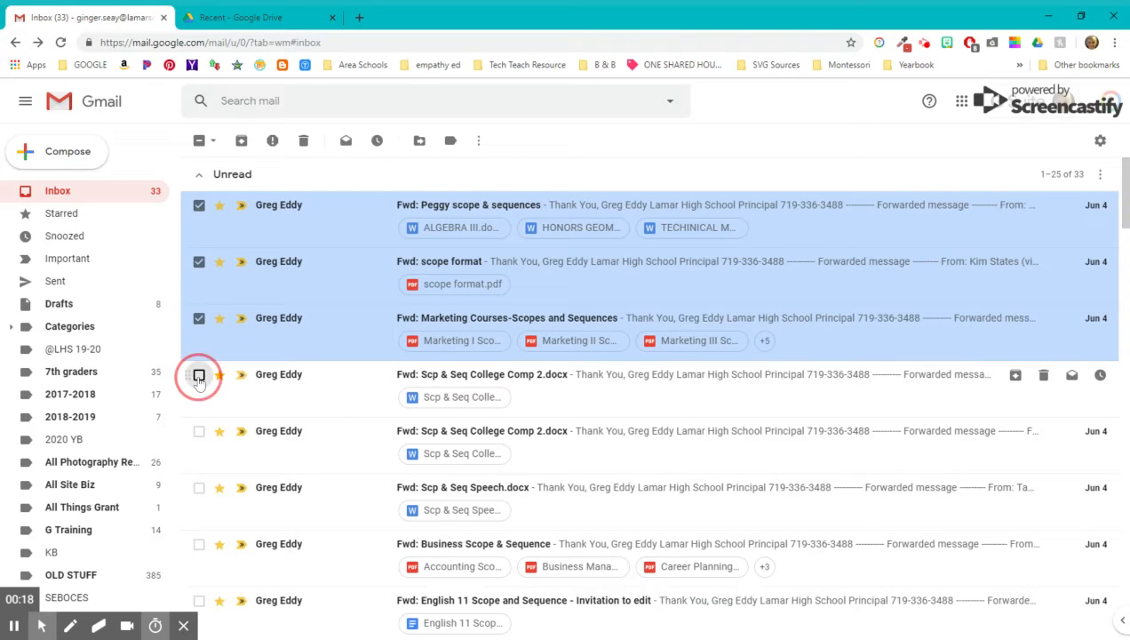
pyautogui.click(199, 431)
pyautogui.click(199, 487)
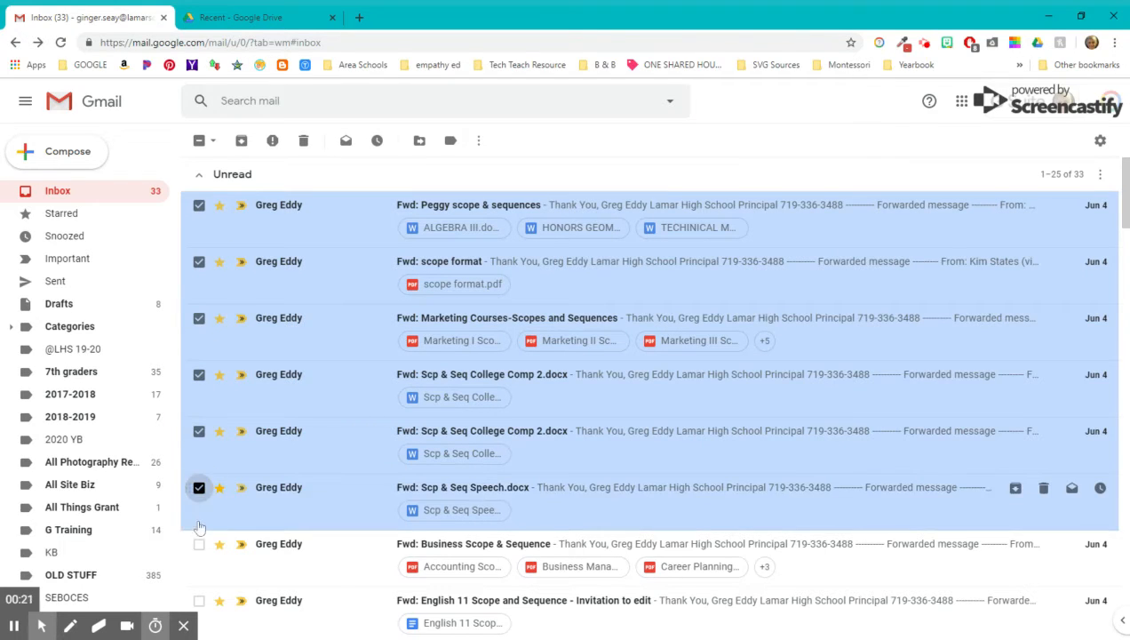
pyautogui.click(199, 543)
pyautogui.click(199, 600)
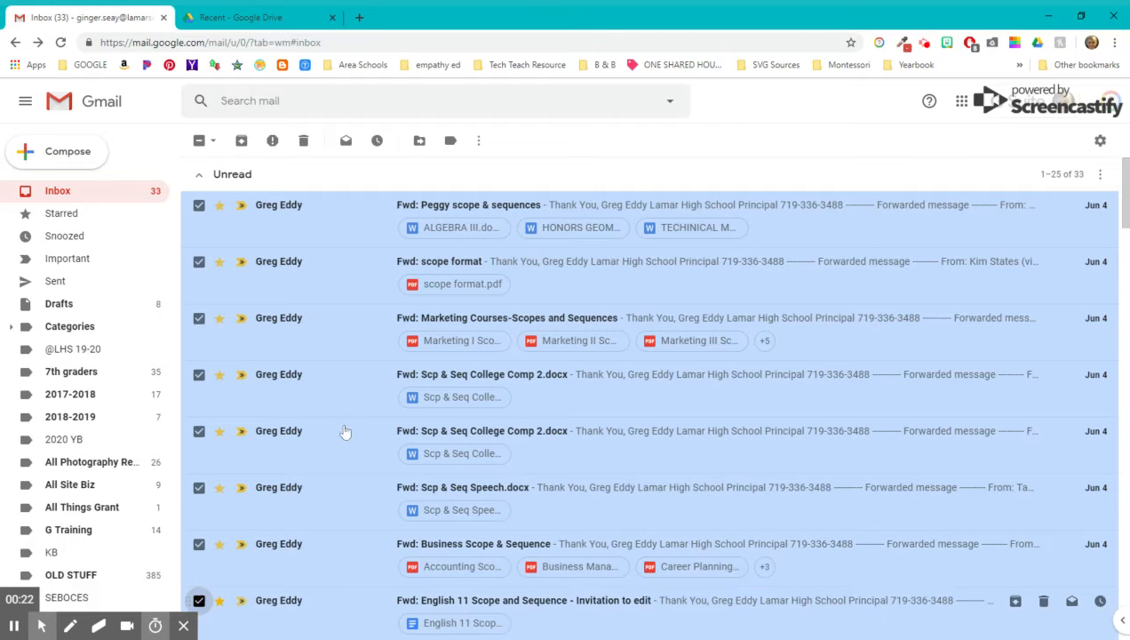
# Add the next six unread emails to the selection, from "Fwd: Scope" through "Fwd: Yearbook scope and sequence - Invitation to edit".
pyautogui.scroll(-3, 461, 313)
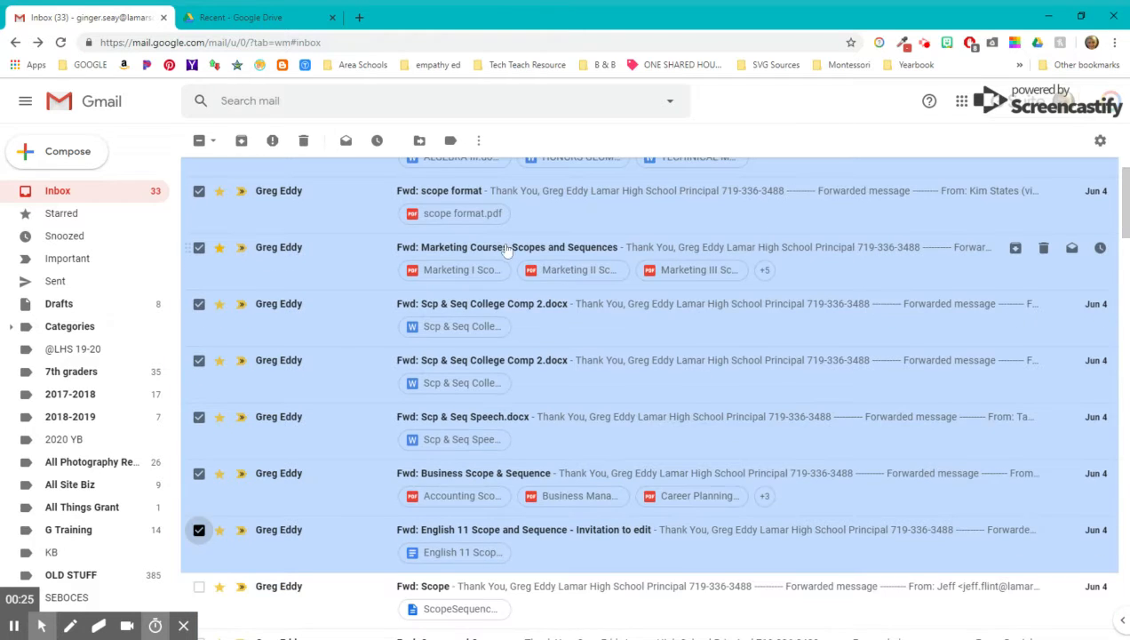
pyautogui.scroll(-3, 382, 297)
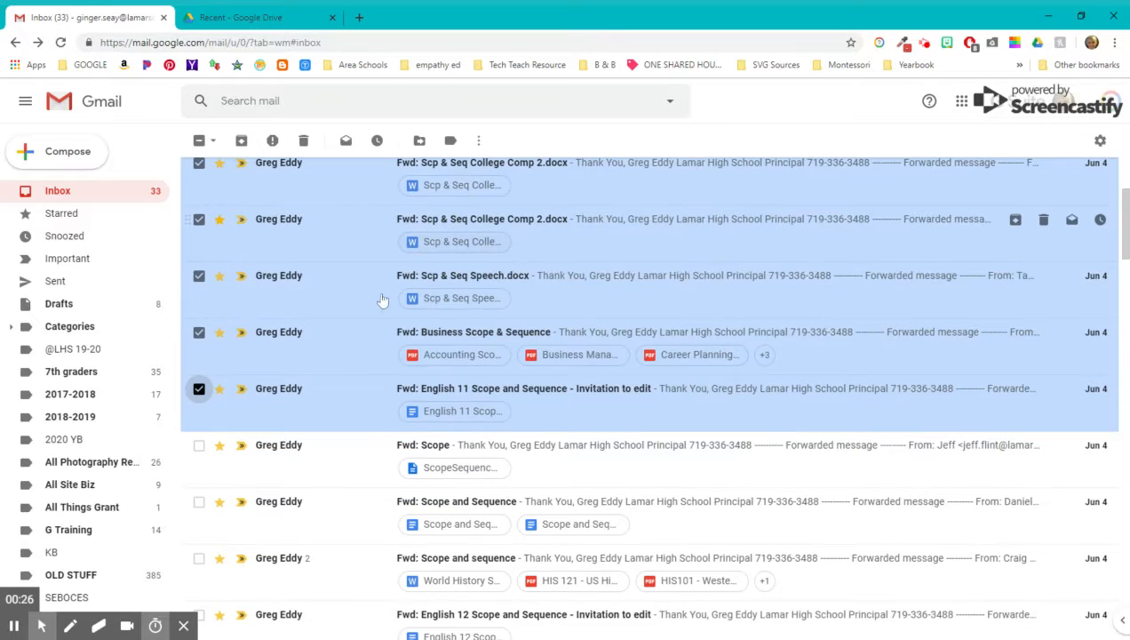
pyautogui.scroll(-2, 235, 373)
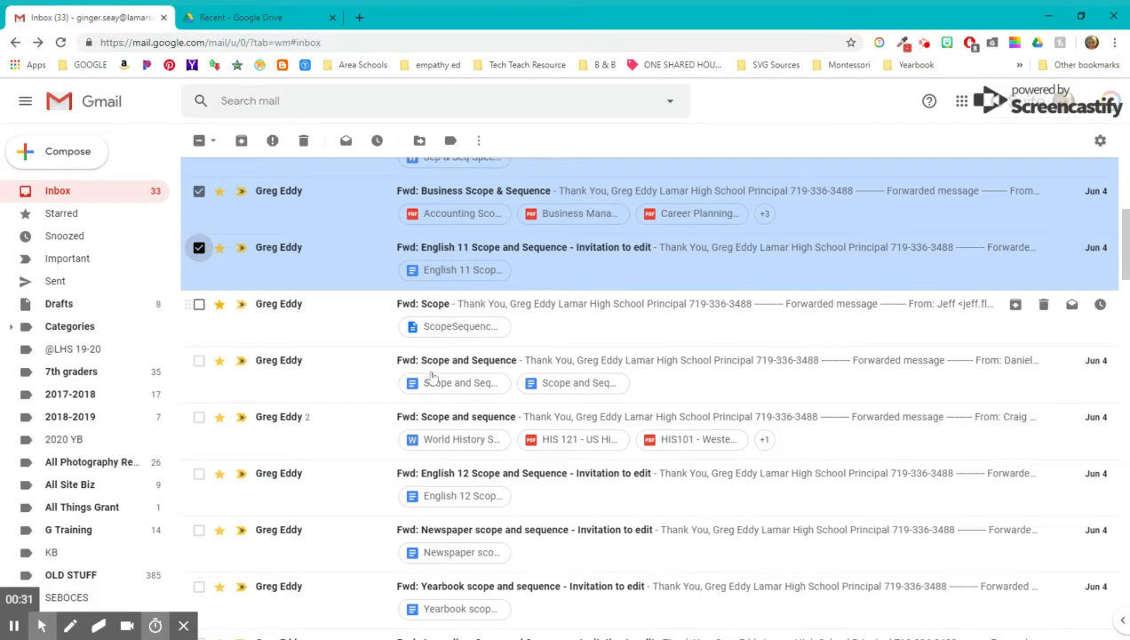
pyautogui.click(199, 304)
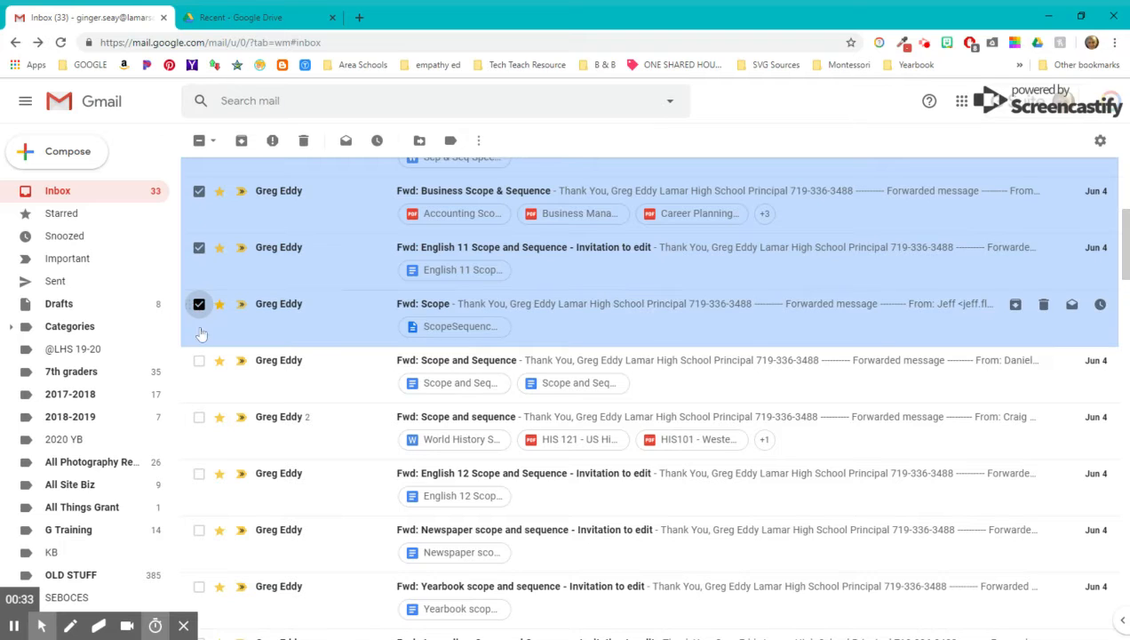
pyautogui.click(199, 360)
pyautogui.click(199, 417)
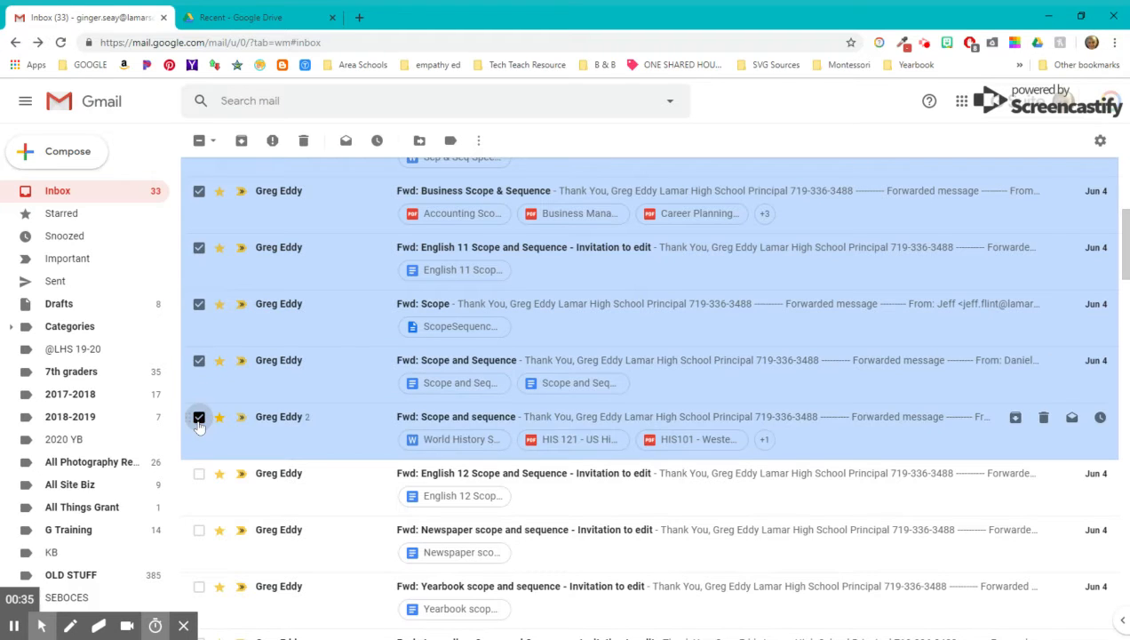
pyautogui.click(199, 474)
pyautogui.click(199, 529)
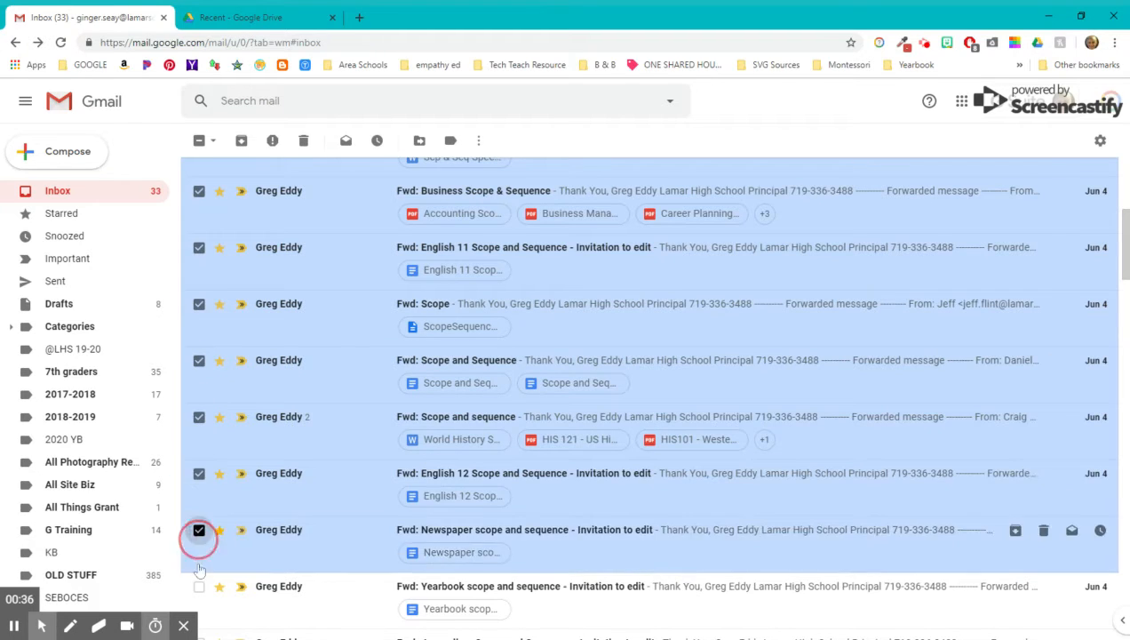
pyautogui.click(199, 586)
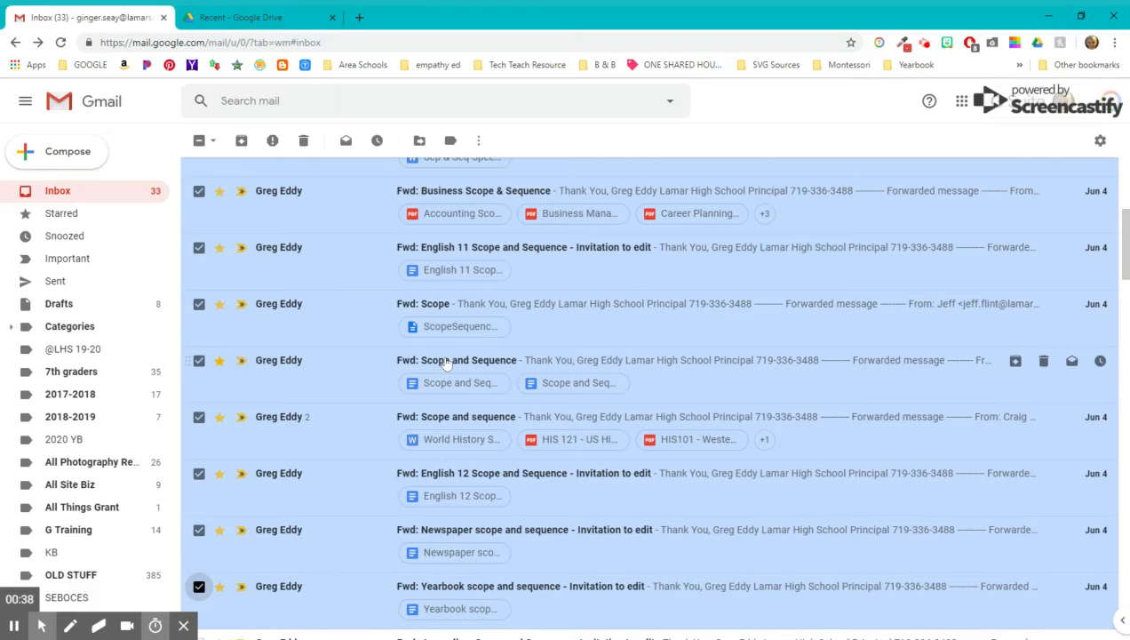
# Extend the selection with the unread emails from "Fwd: Journalism Scope and Sequence - Invitation to edit" through "Fwd: Psych".
pyautogui.scroll(-3, 444, 362)
pyautogui.scroll(-2, 447, 362)
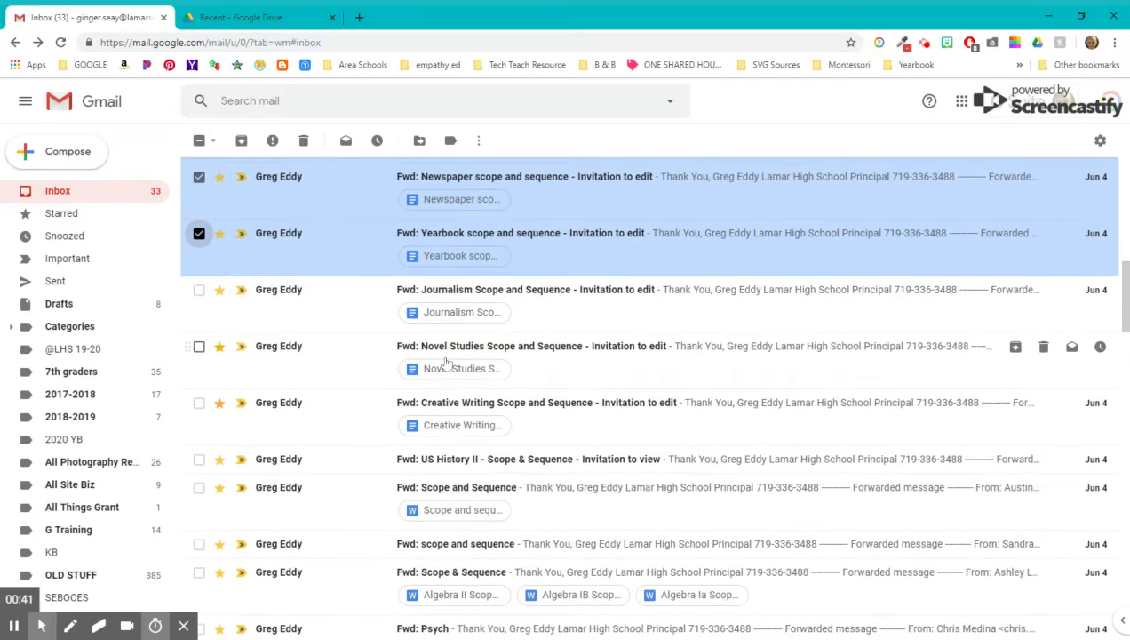
pyautogui.click(199, 219)
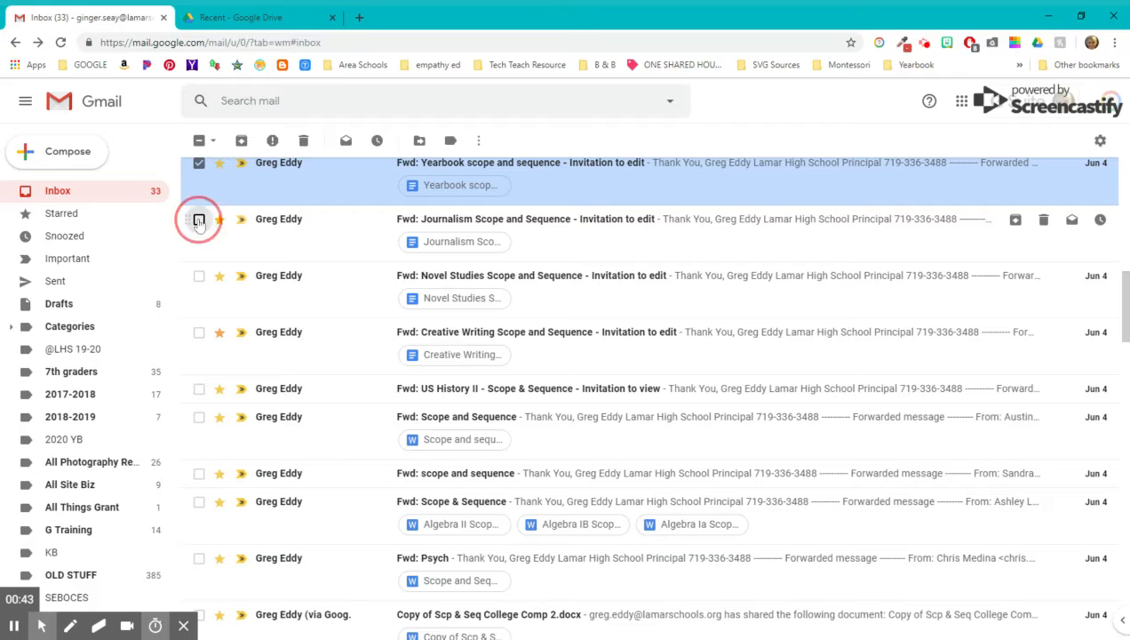
pyautogui.click(199, 275)
pyautogui.click(199, 331)
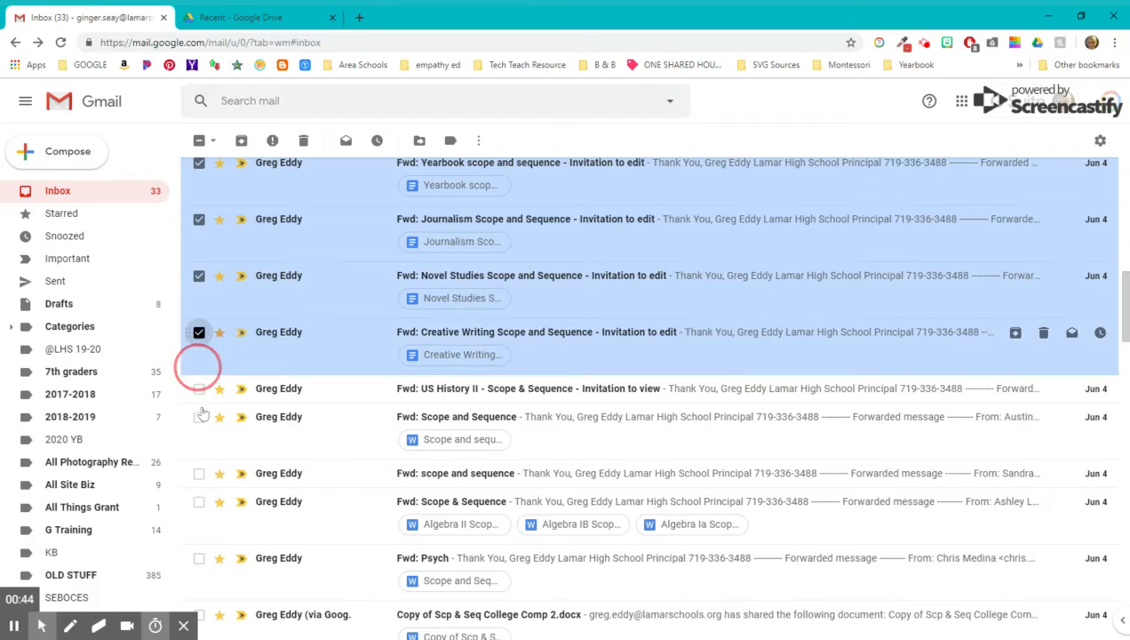
pyautogui.click(199, 389)
pyautogui.click(199, 416)
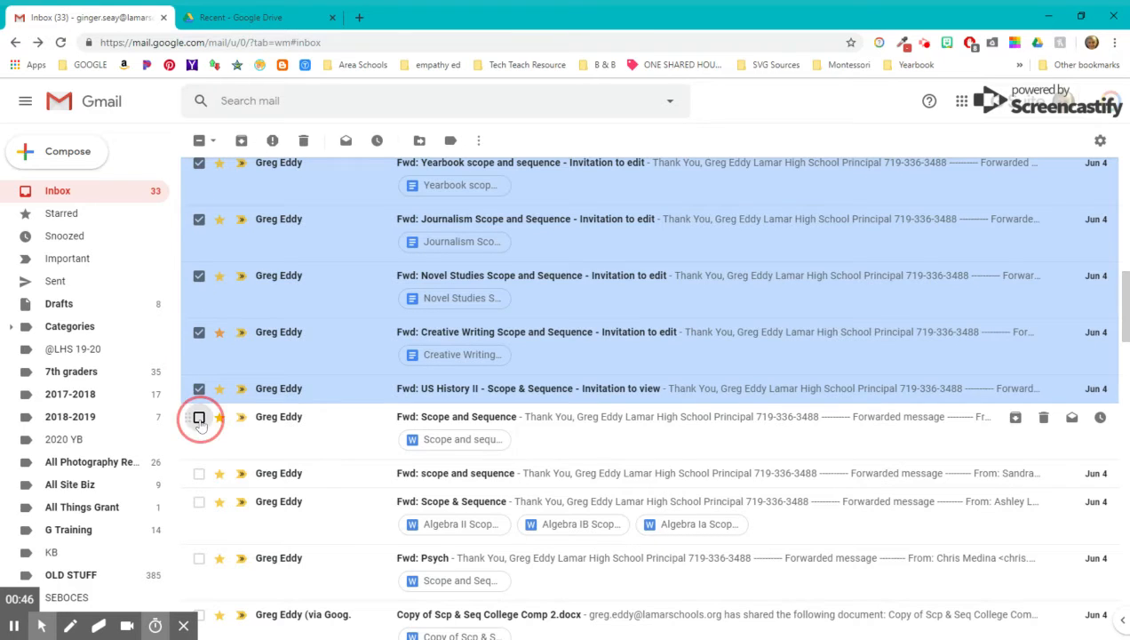
pyautogui.click(199, 472)
pyautogui.click(199, 502)
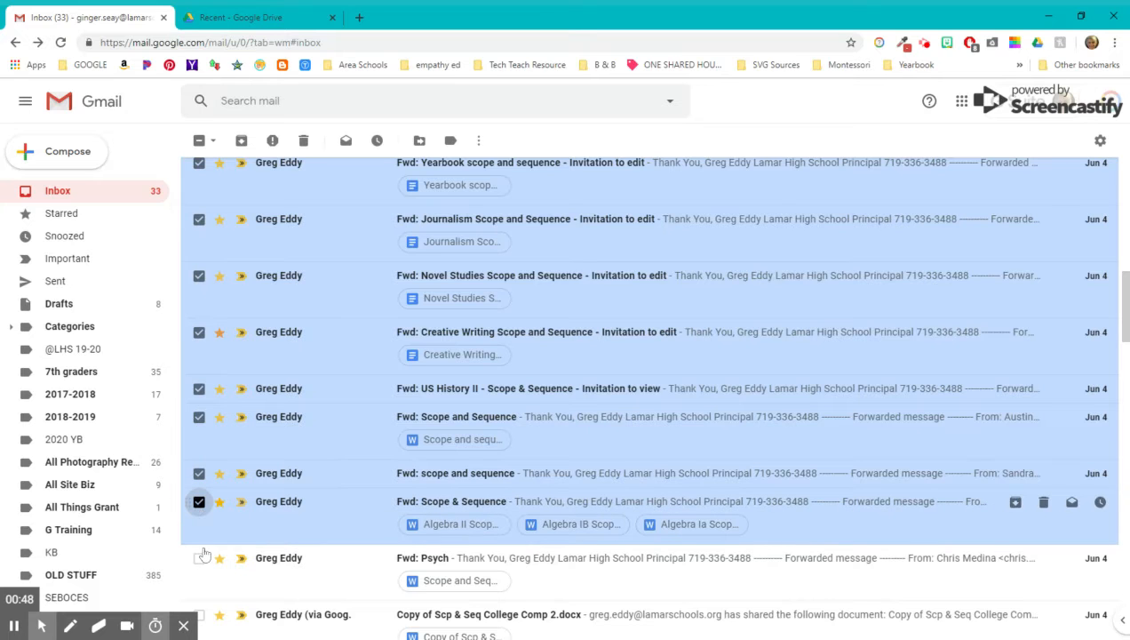
pyautogui.click(199, 558)
# Also select the three unread "Copy of" document emails and the read Economics, Music and "scope and sequence" emails.
pyautogui.scroll(-5, 509, 433)
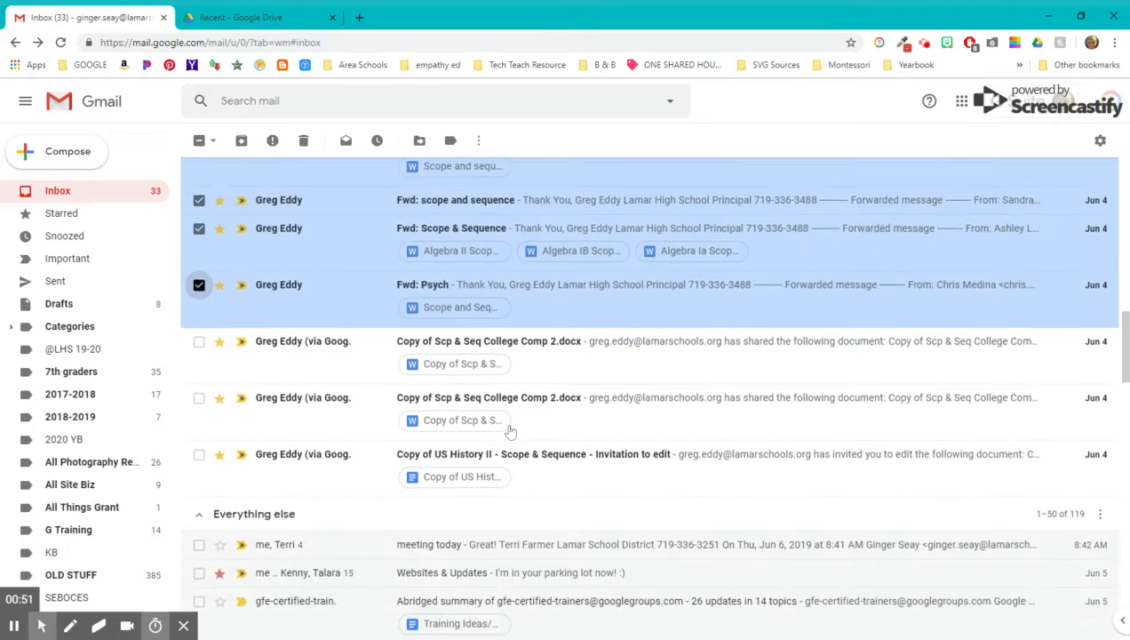
pyautogui.click(199, 190)
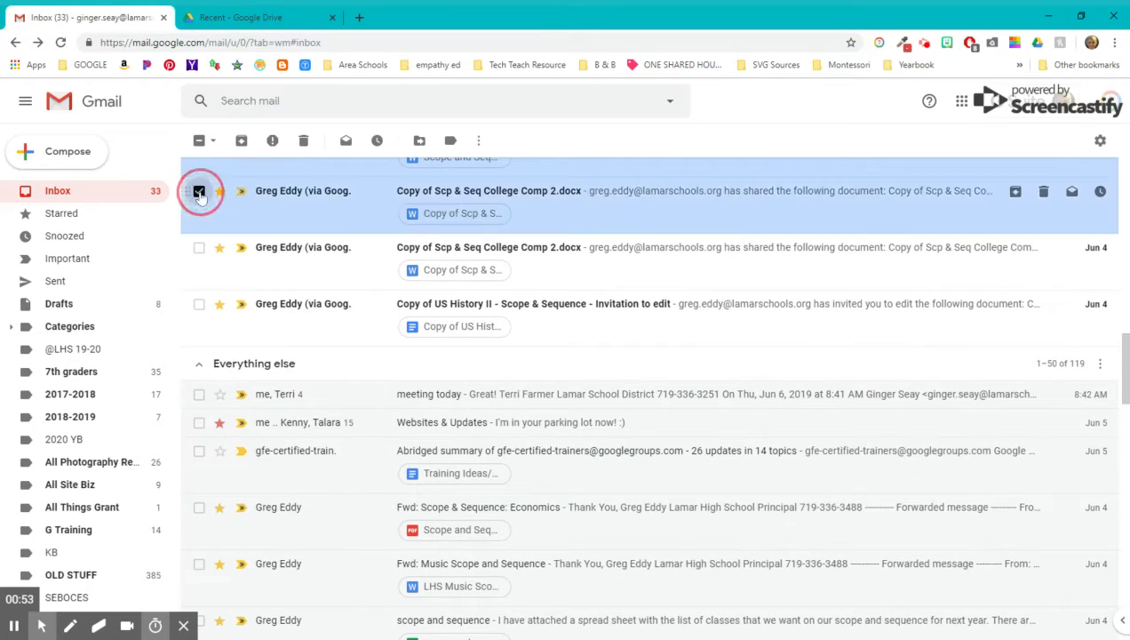
pyautogui.click(199, 247)
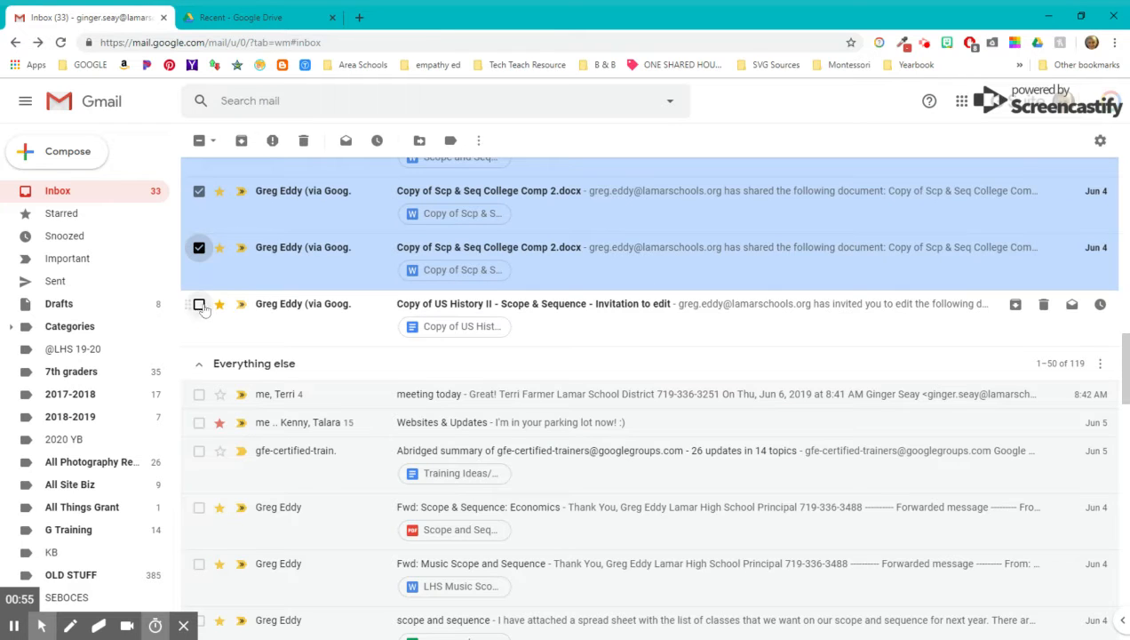
pyautogui.click(199, 303)
pyautogui.click(199, 507)
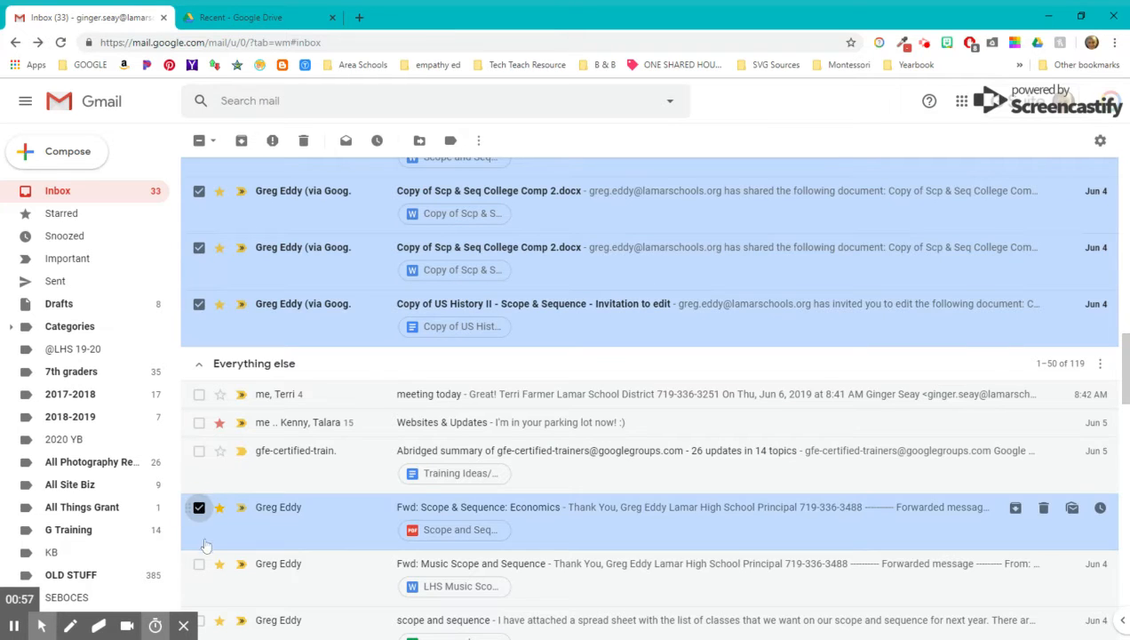
pyautogui.click(199, 564)
pyautogui.scroll(-5, 397, 499)
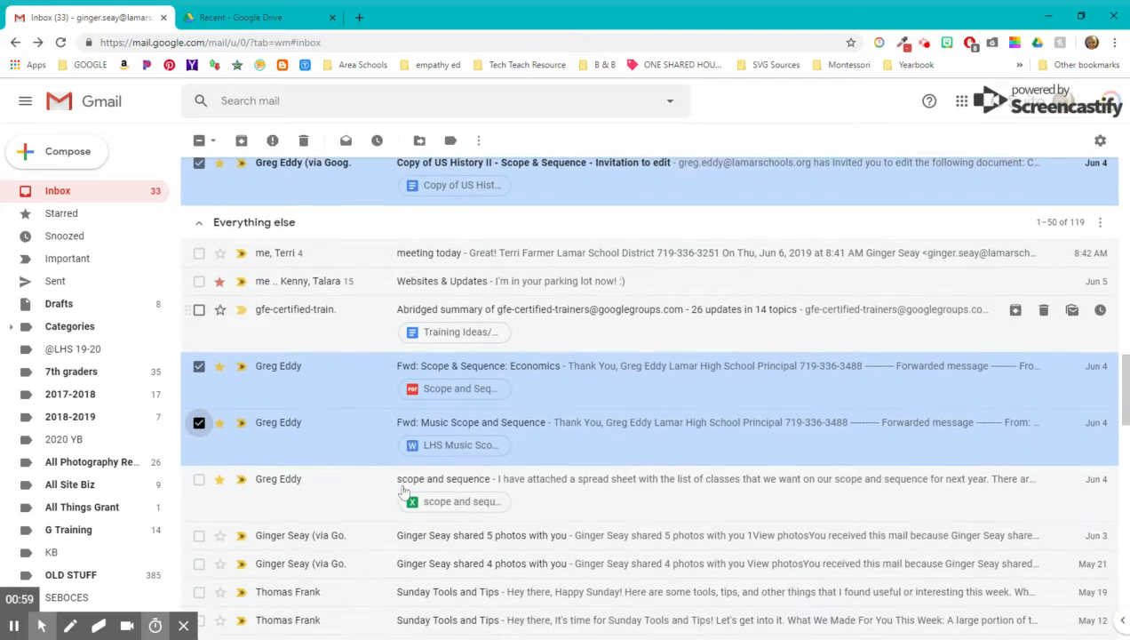
pyautogui.click(199, 409)
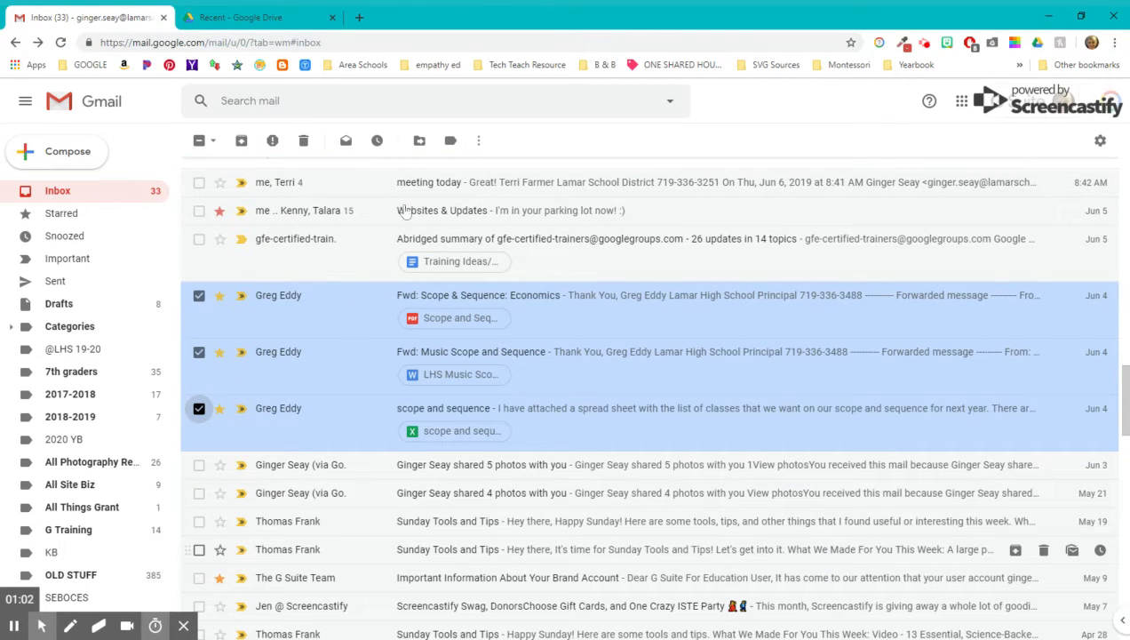
# Move the selected scope and sequence emails to a new label named "2019 LHS S&S".
pyautogui.click(419, 142)
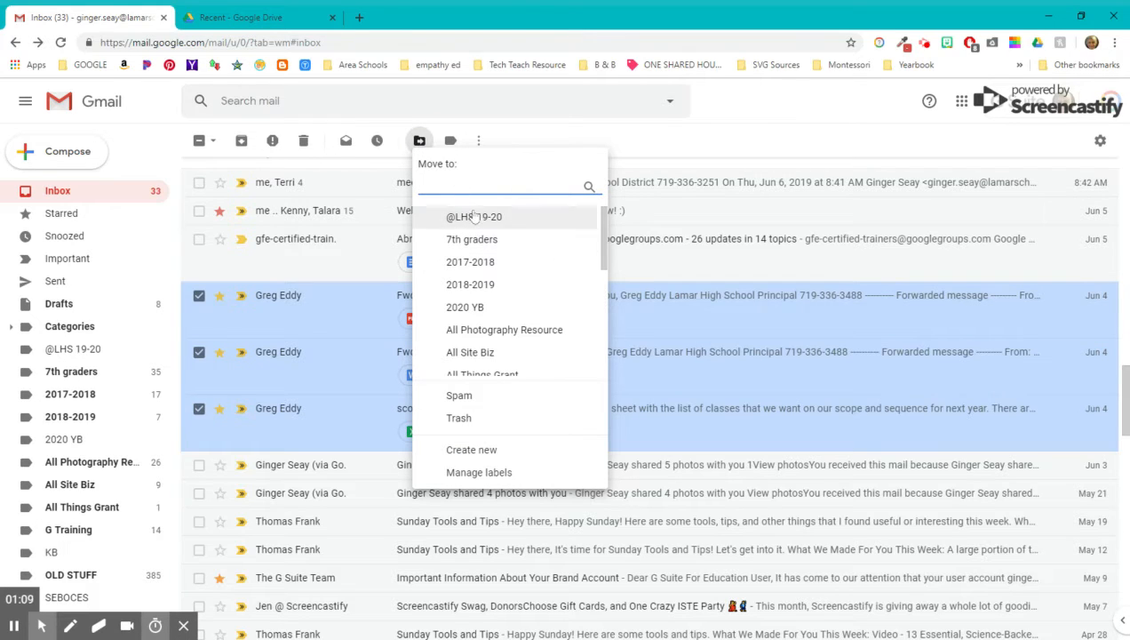
pyautogui.scroll(-3, 488, 258)
pyautogui.scroll(-1, 487, 271)
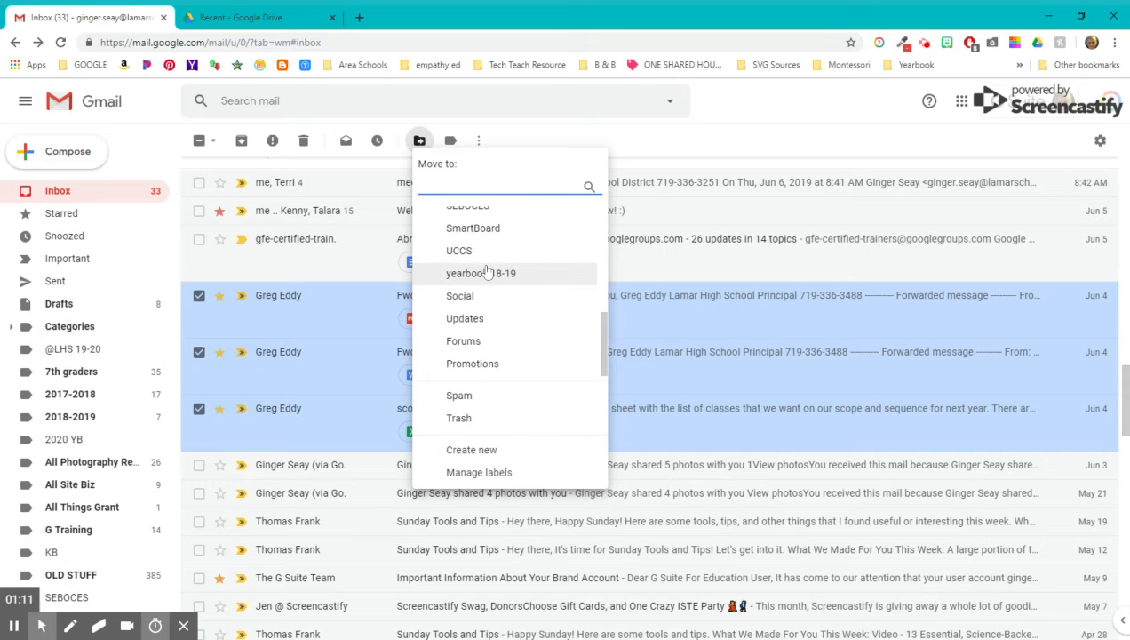
pyautogui.scroll(5, 486, 267)
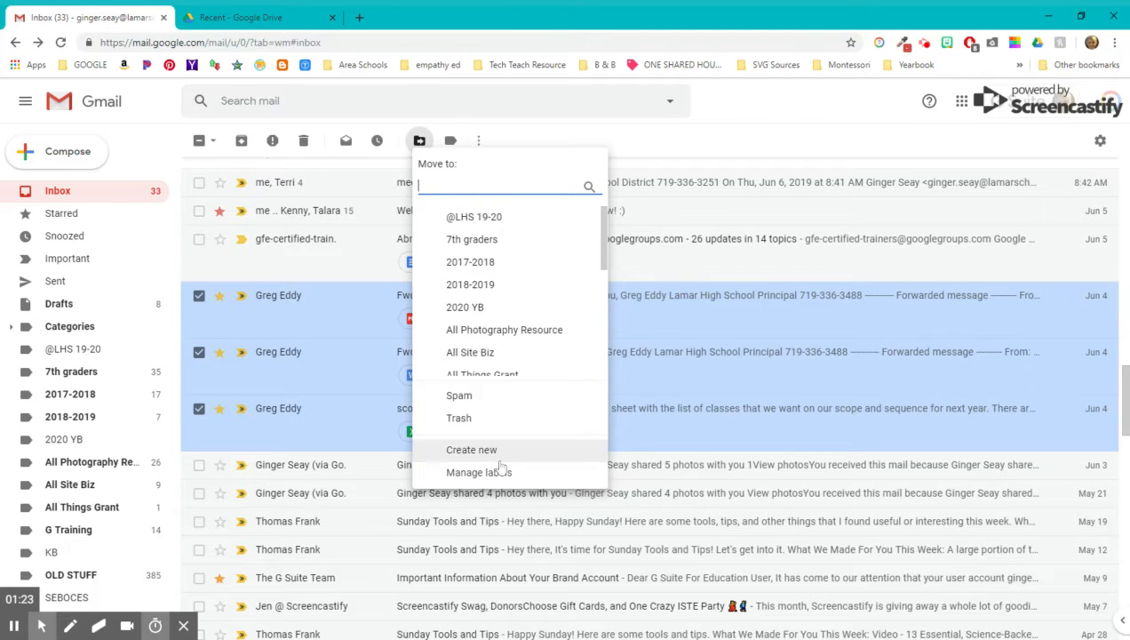
pyautogui.click(472, 450)
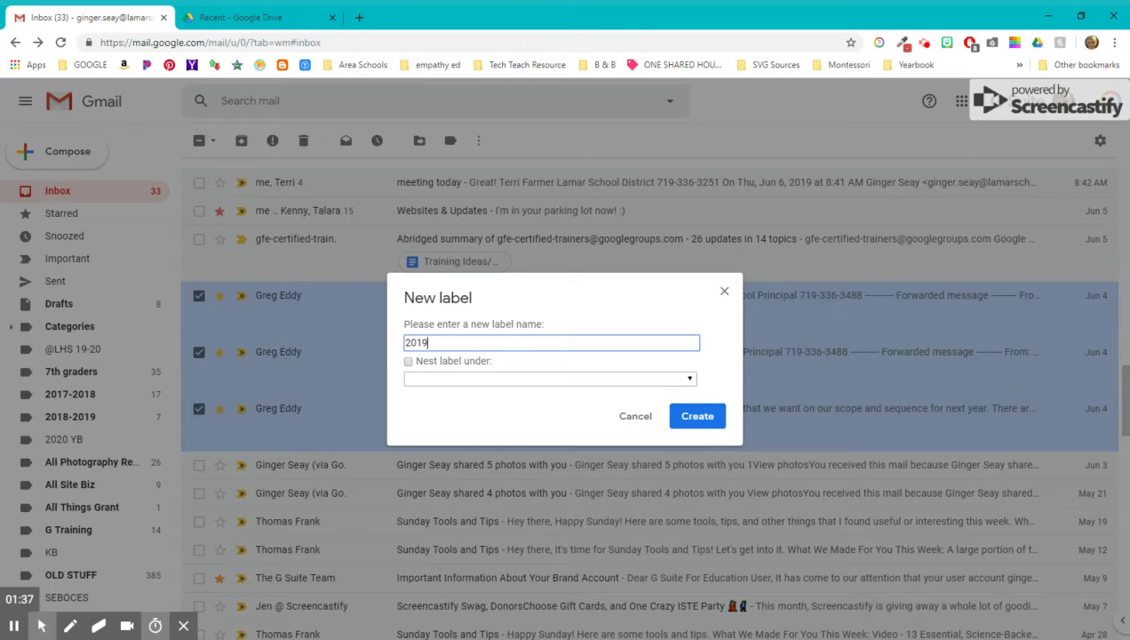
pyautogui.click(692, 422)
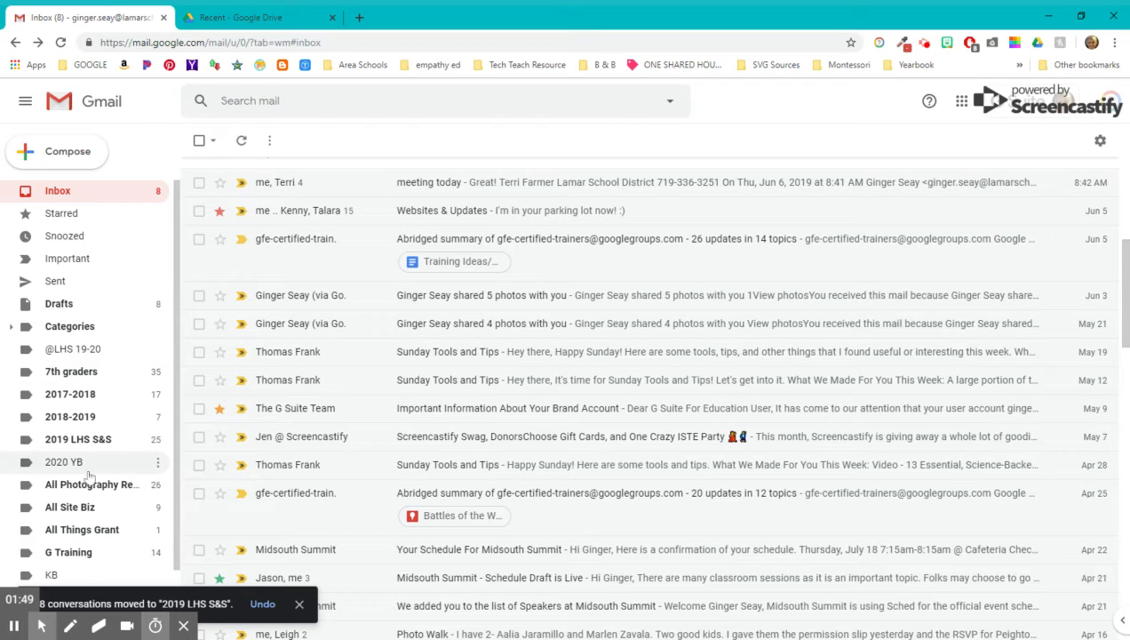
# Open the 2019 LHS S&S label and look through the emails filed there.
pyautogui.click(86, 439)
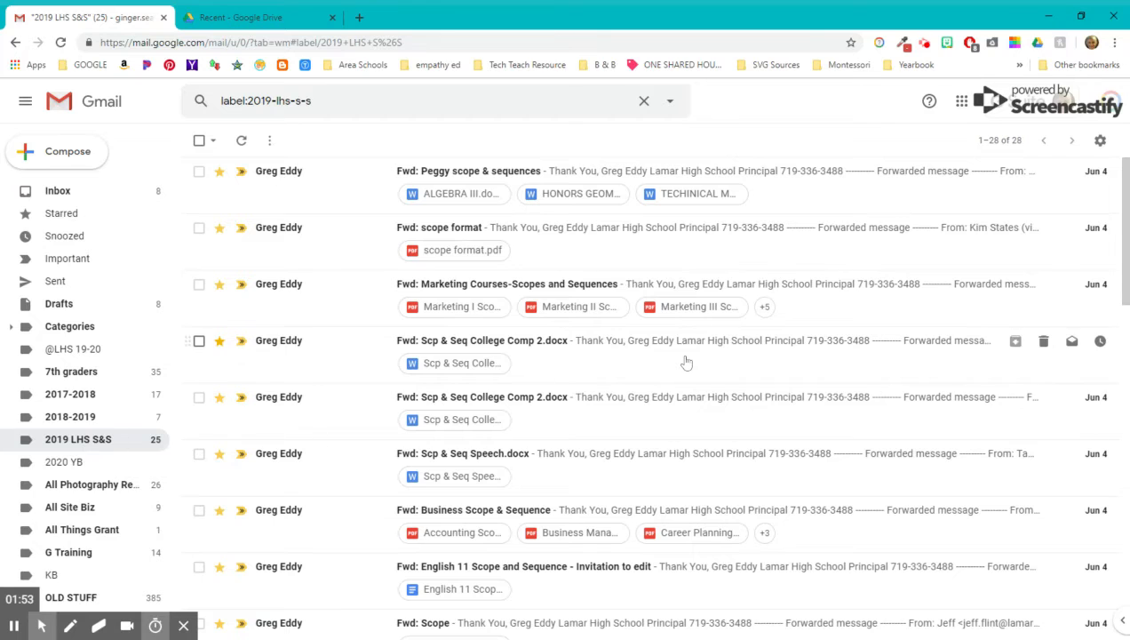
pyautogui.scroll(-3, 676, 374)
pyautogui.scroll(-8, 677, 384)
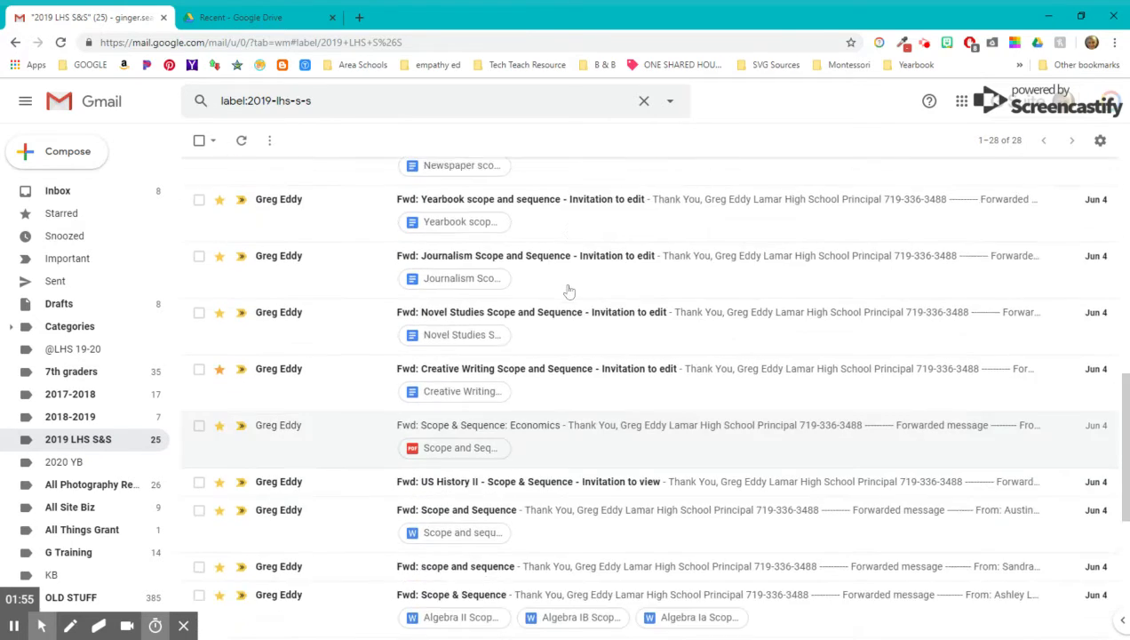
pyautogui.scroll(-2, 505, 415)
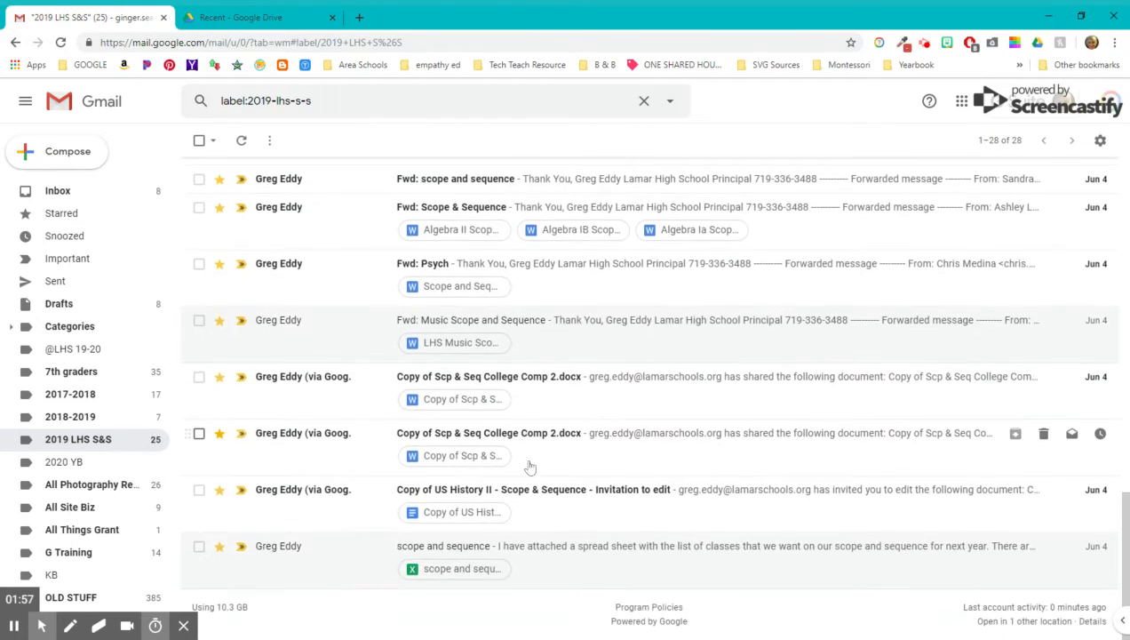
pyautogui.scroll(7, 535, 476)
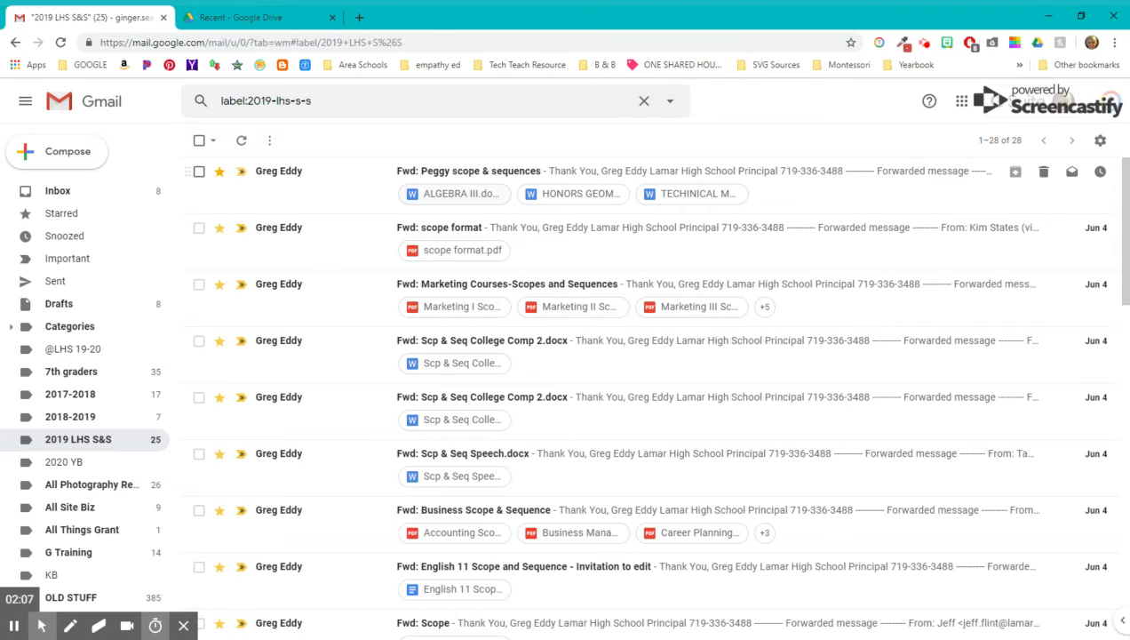
# Open the "Fwd: scope format" email and go to its scope format.pdf attachment.
pyautogui.rightClick(462, 255)
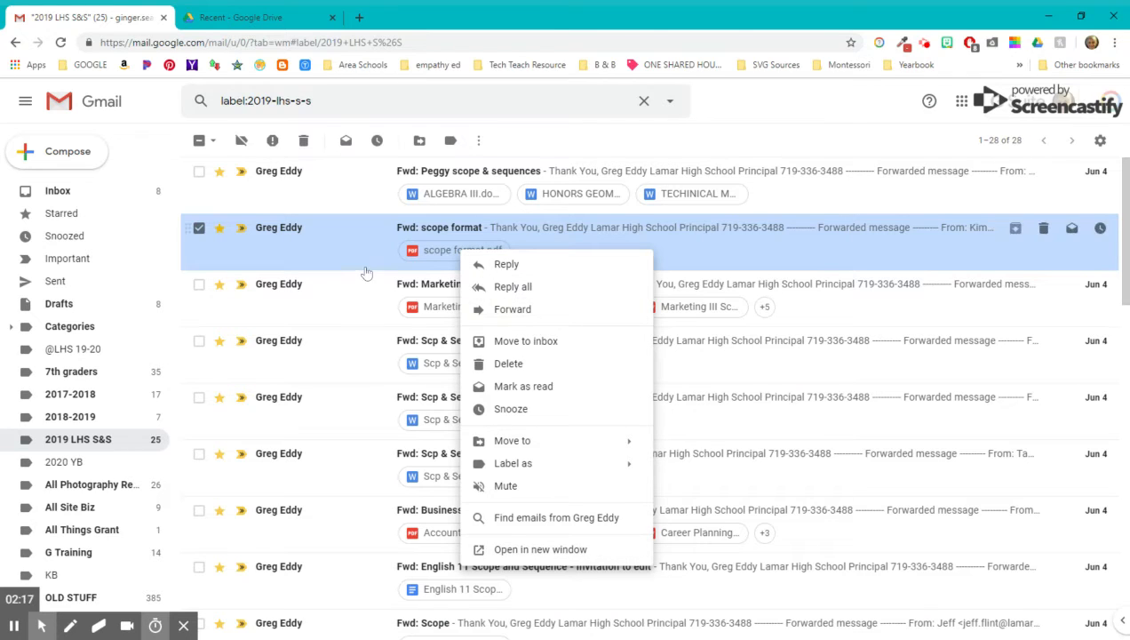
pyautogui.moveTo(356, 235); pyautogui.dragTo(427, 233)
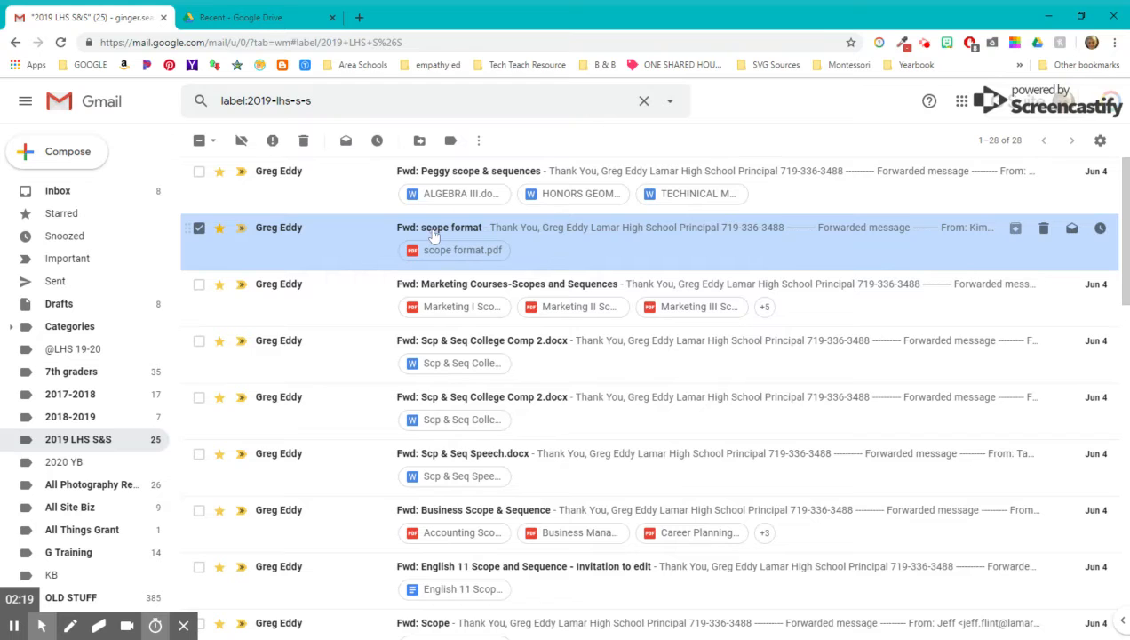
pyautogui.click(433, 234)
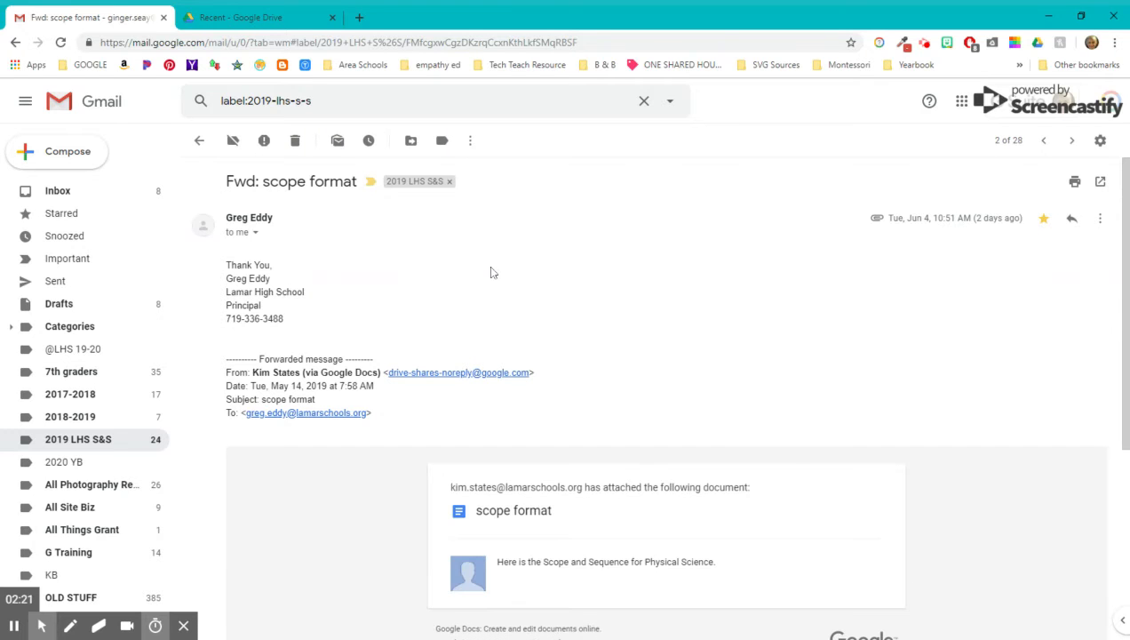
pyautogui.scroll(-3, 491, 284)
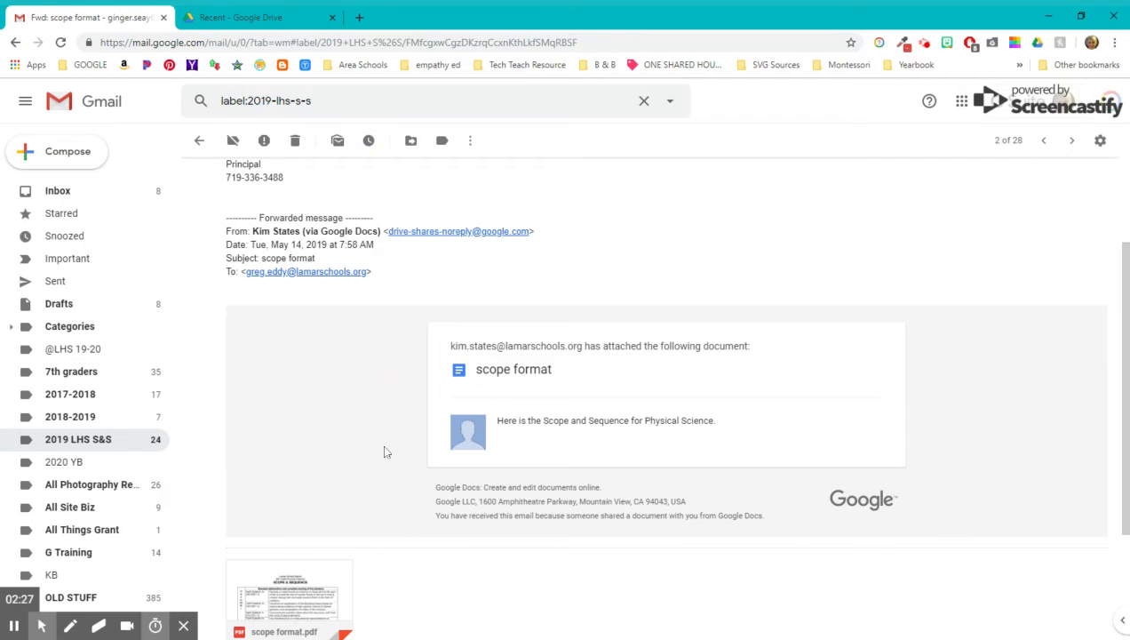
# Save the scope format.pdf attachment to Google Drive and move it into a new My Drive folder named "2019 LHS S&S".
pyautogui.scroll(-2, 384, 452)
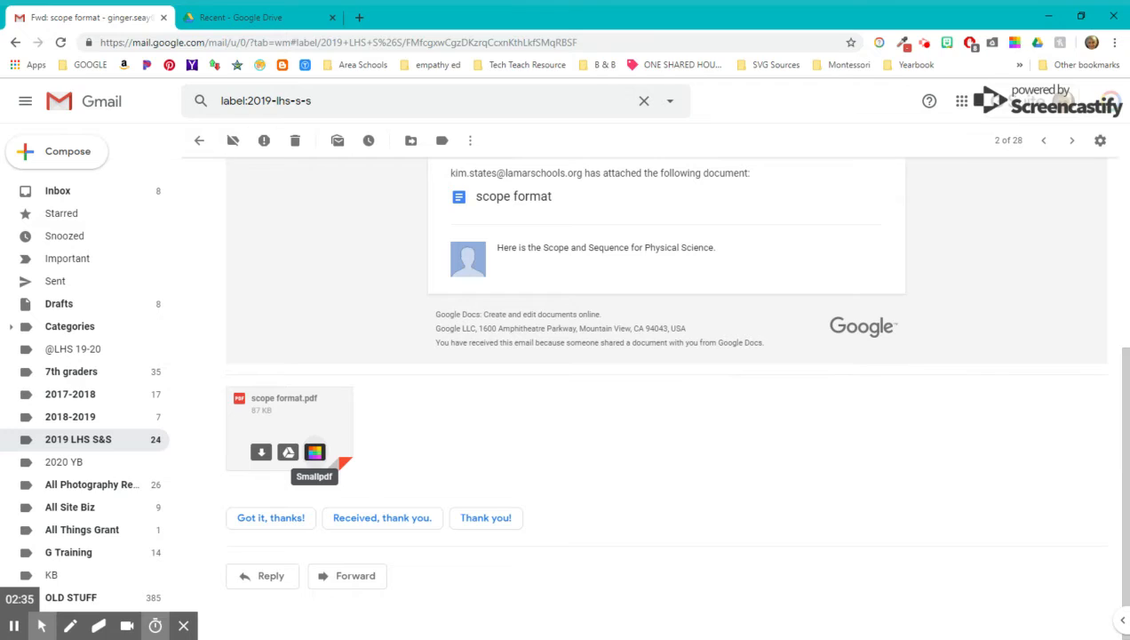
pyautogui.click(288, 452)
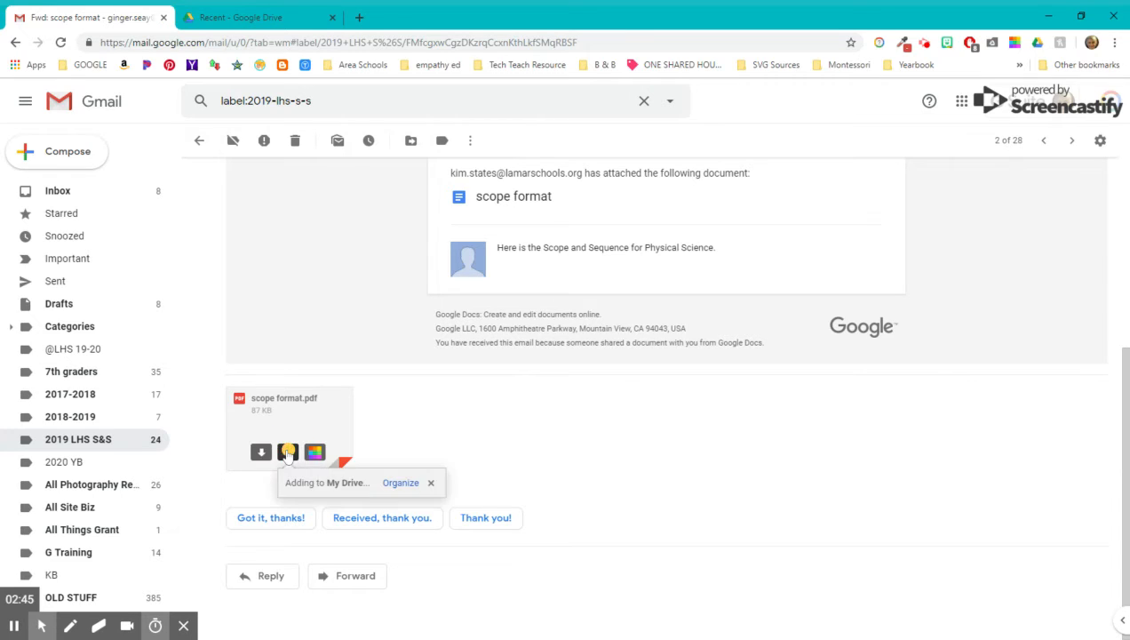
pyautogui.click(401, 483)
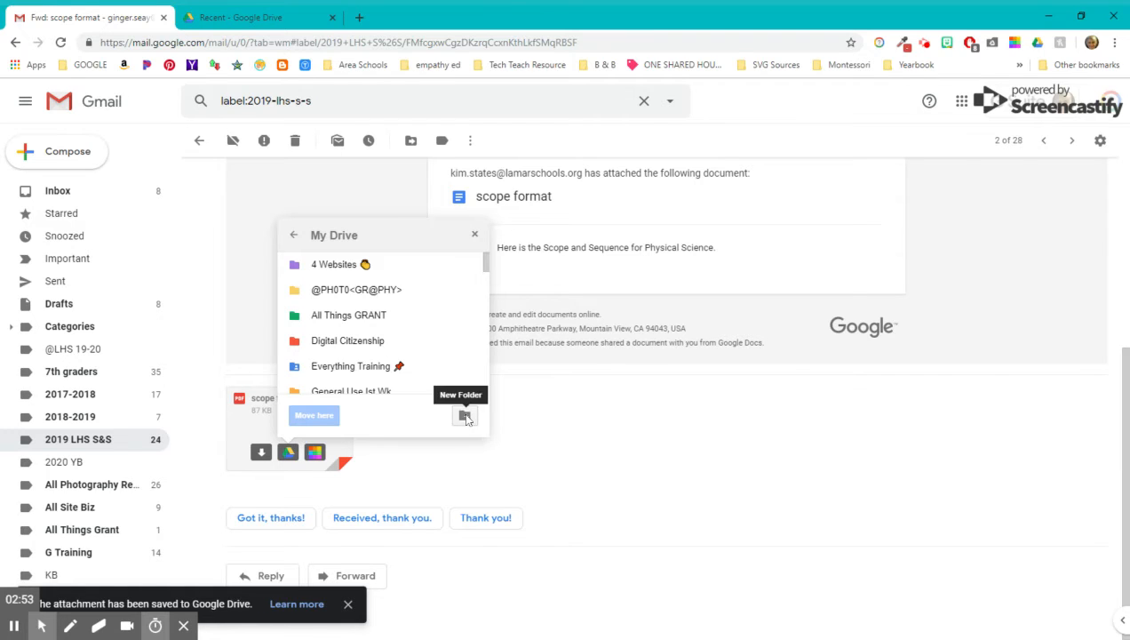
pyautogui.click(466, 415)
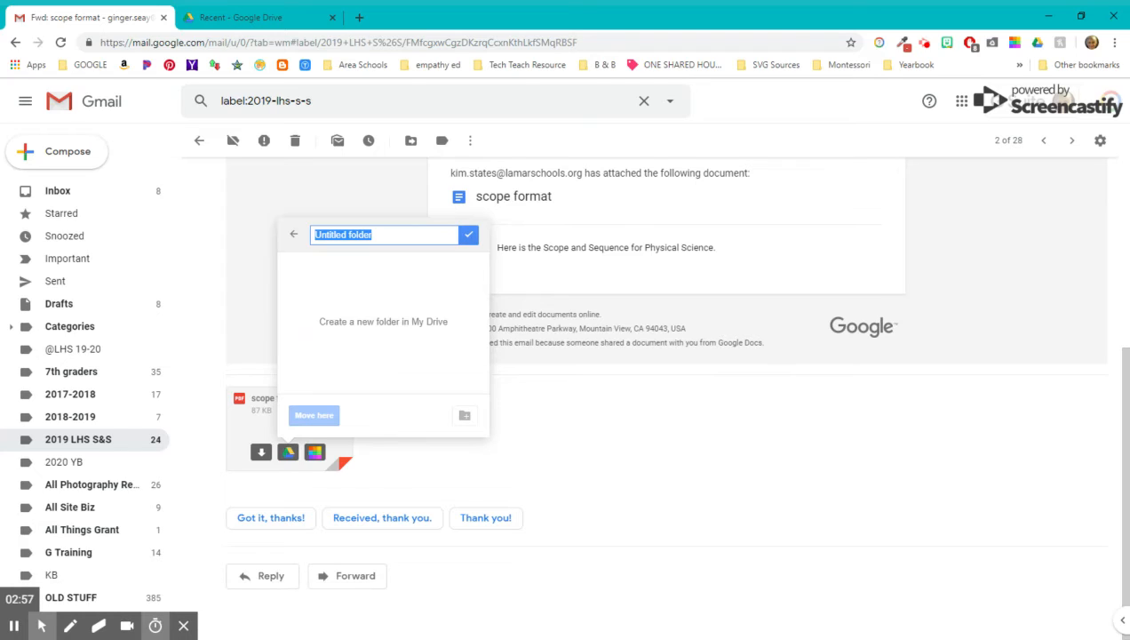
pyautogui.write('2019 LHS S&S')
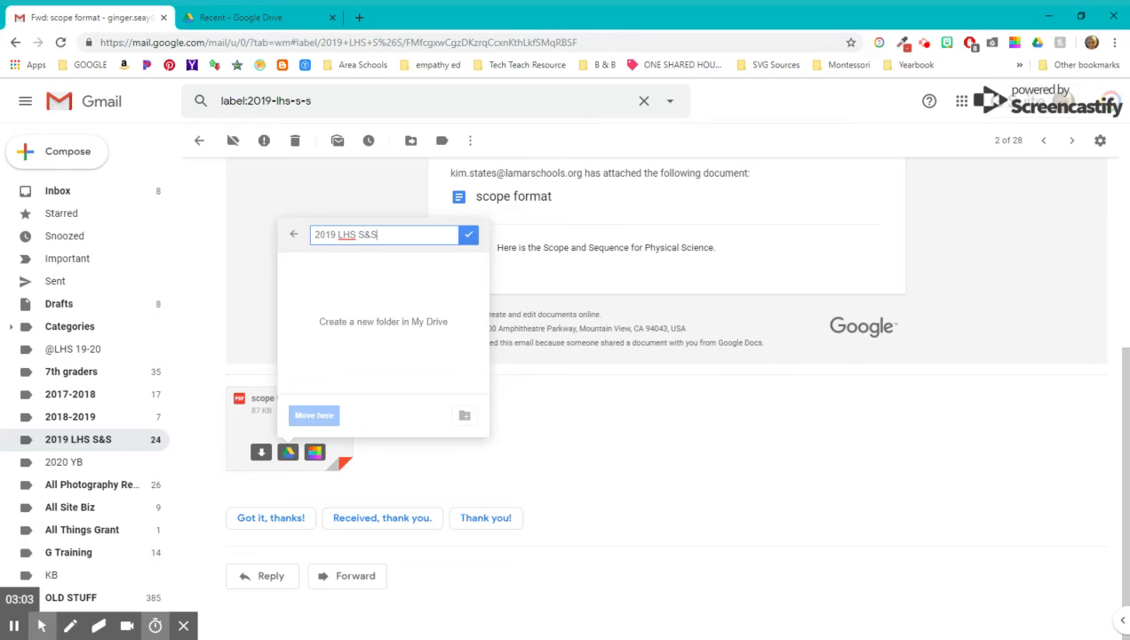
pyautogui.press('Return')
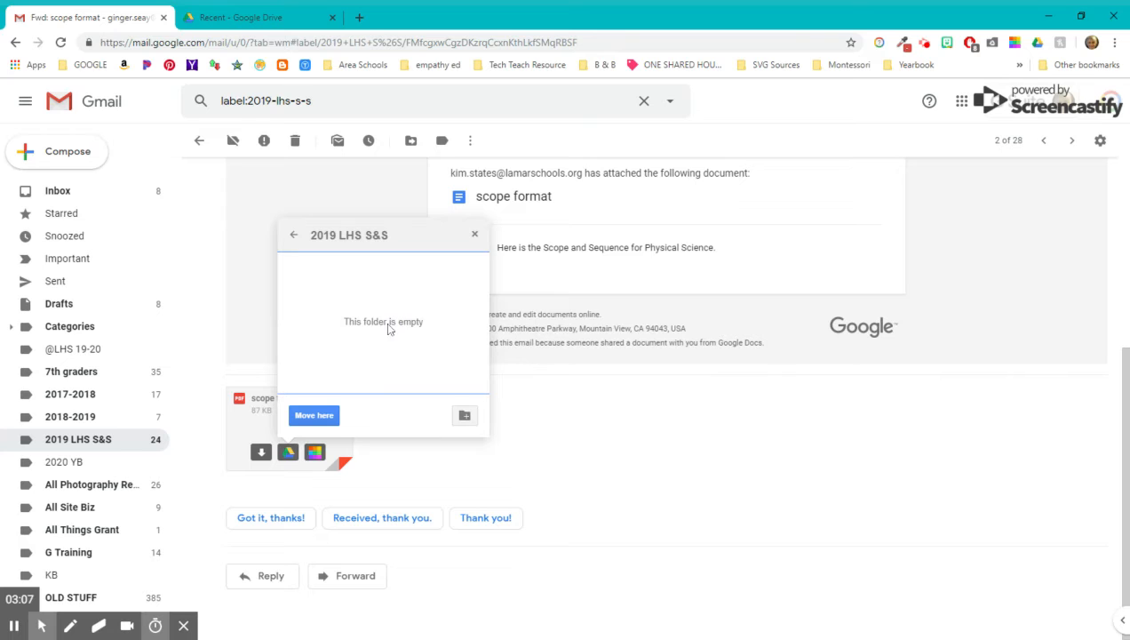
pyautogui.click(313, 416)
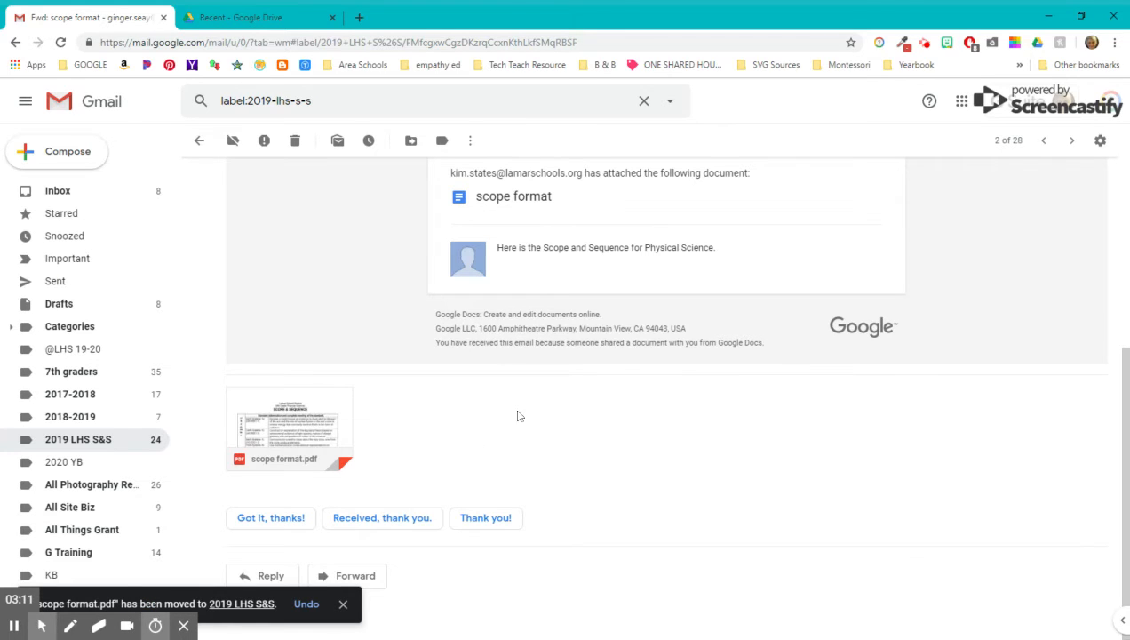
# Return to the labelled email list and open the email with the Algebra III, Honors Geometry and Technical Math attachments.
pyautogui.scroll(4, 520, 416)
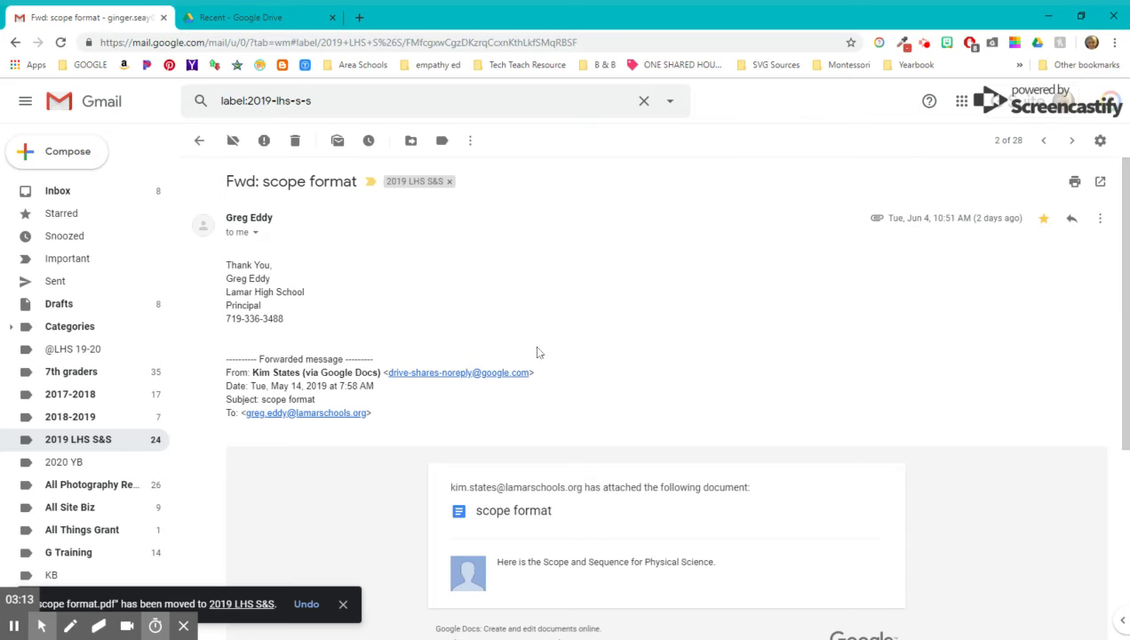
pyautogui.click(15, 42)
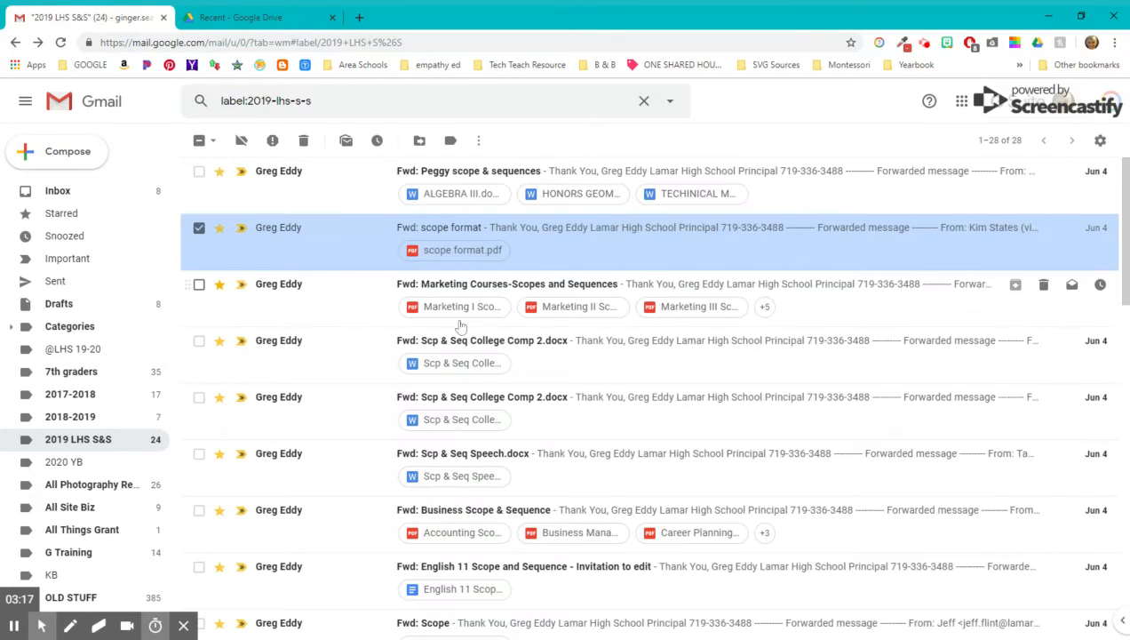
pyautogui.click(442, 175)
pyautogui.scroll(-2, 486, 407)
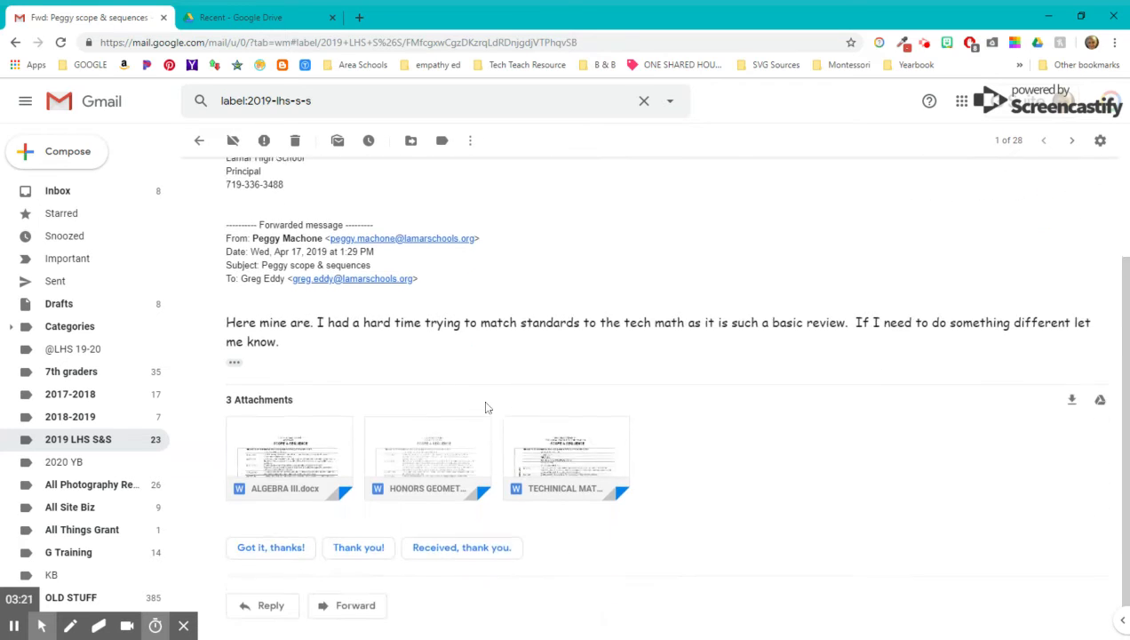
pyautogui.scroll(-1, 486, 407)
# Save the ALGEBRA III.docx attachment to Google Drive and move it into the 2019 LHS S&S folder.
pyautogui.moveTo(286, 452)
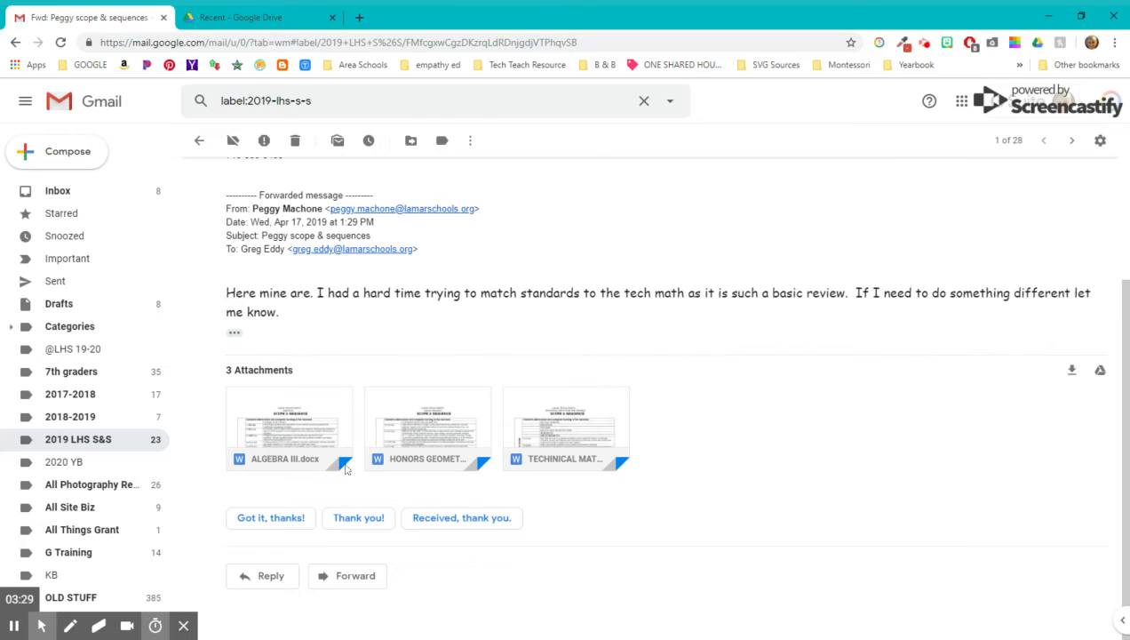
pyautogui.click(289, 432)
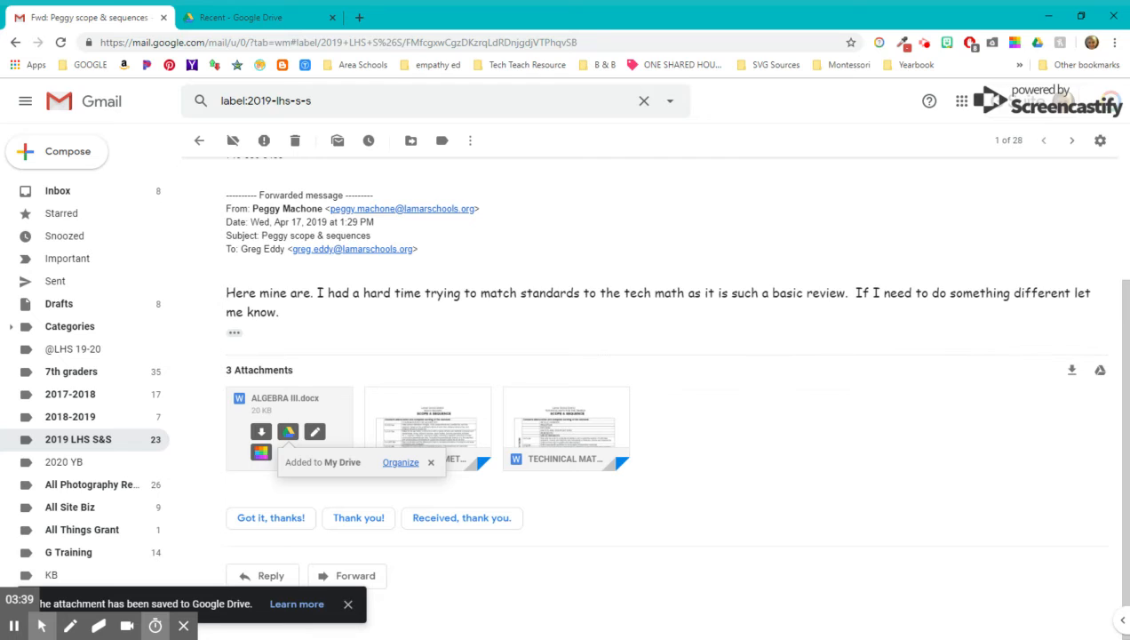
pyautogui.click(397, 462)
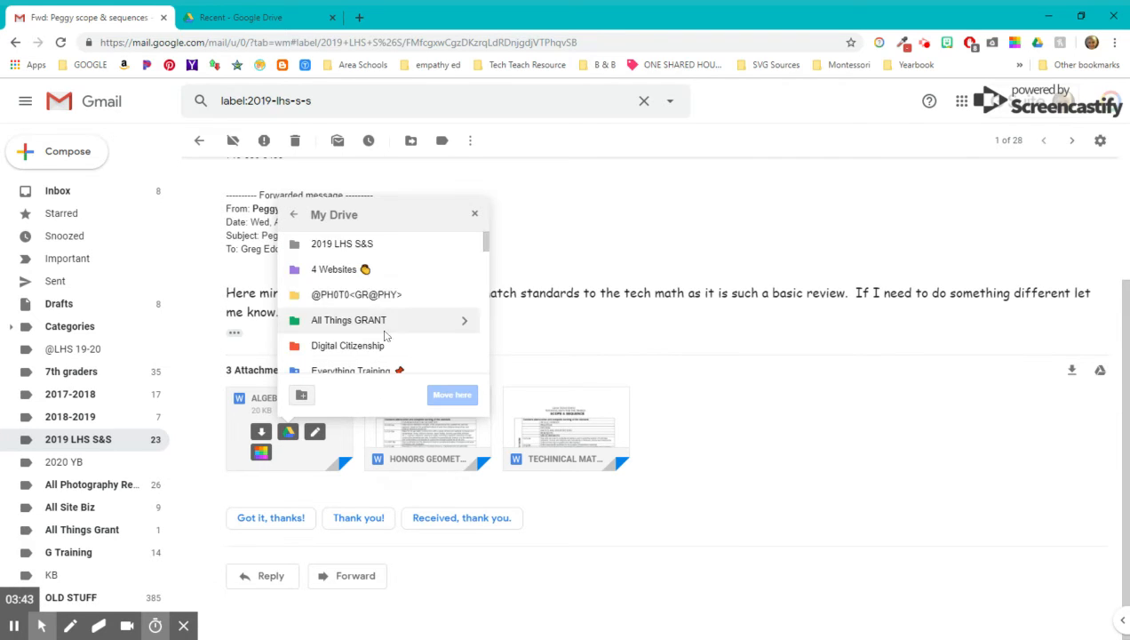
pyautogui.click(334, 245)
pyautogui.click(453, 395)
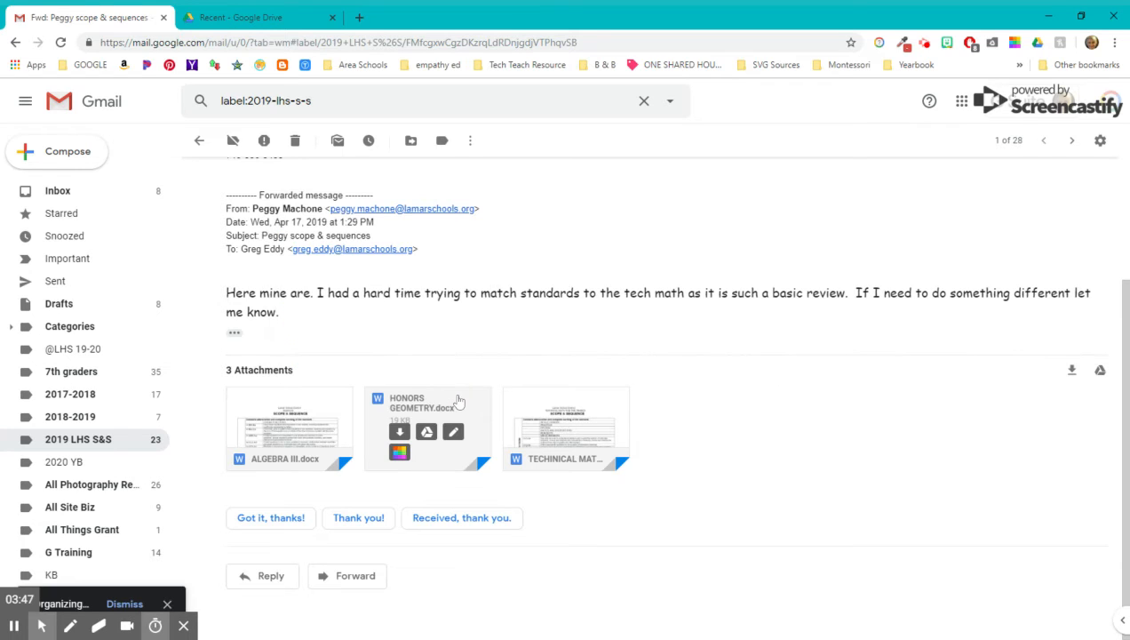
# Save the HONORS GEOMETRY.docx attachment to Google Drive and file it in the 2019 LHS S&S folder.
pyautogui.click(426, 431)
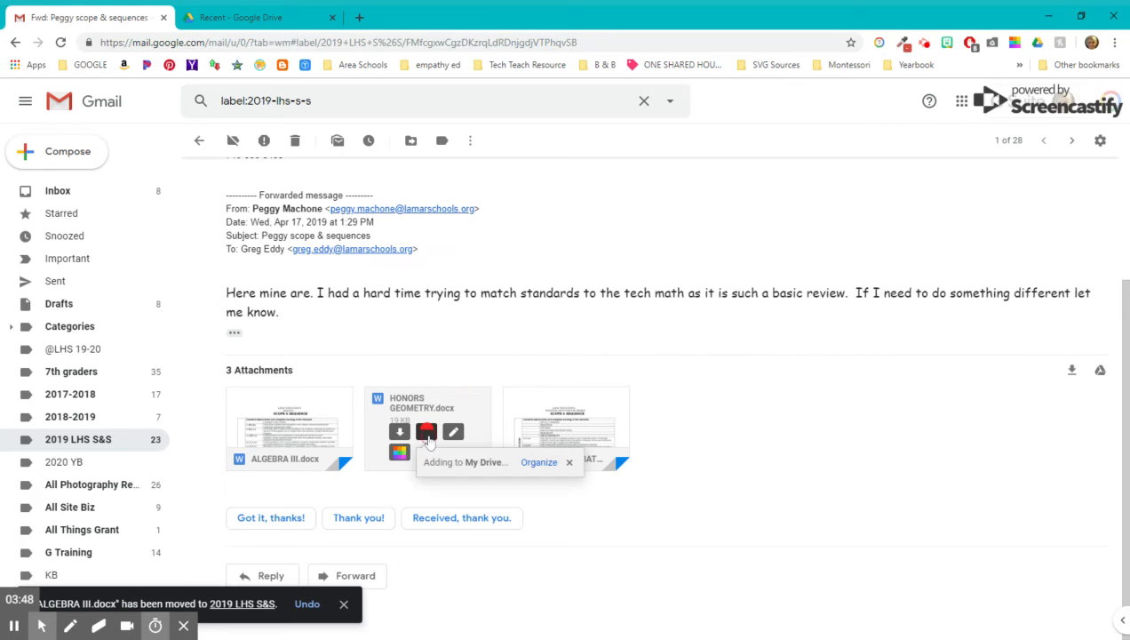
pyautogui.click(540, 464)
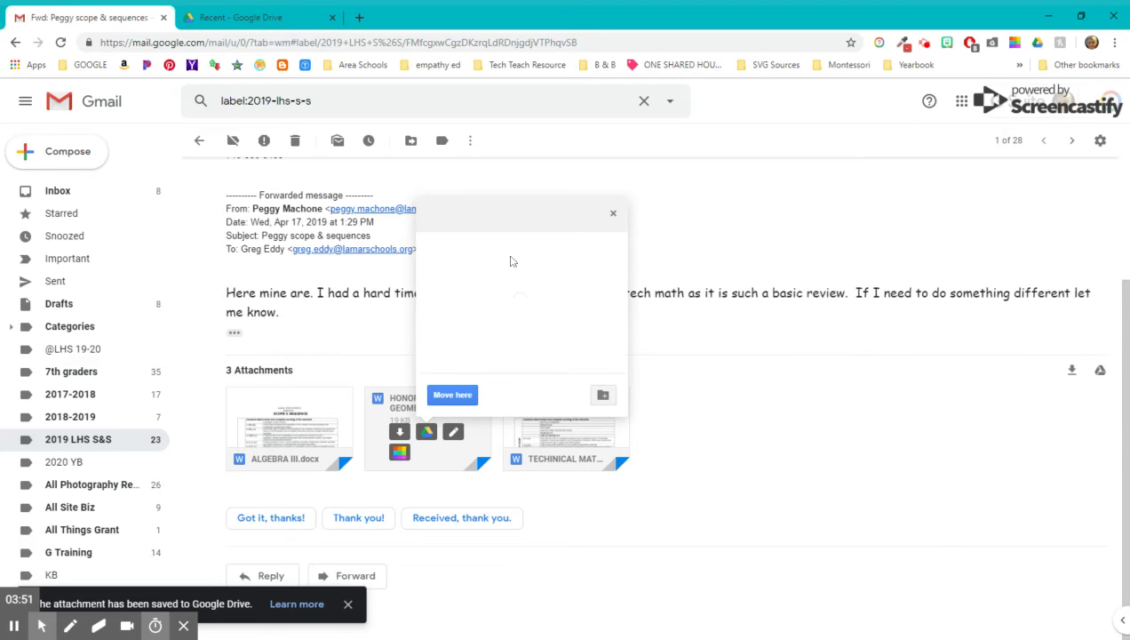
pyautogui.click(479, 247)
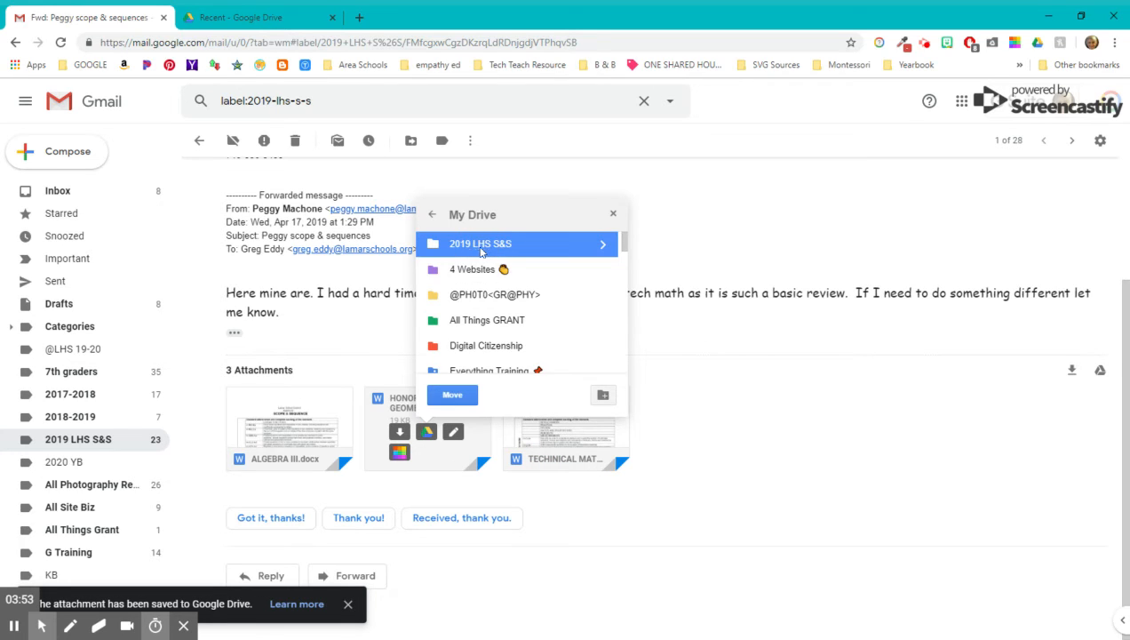
pyautogui.click(451, 396)
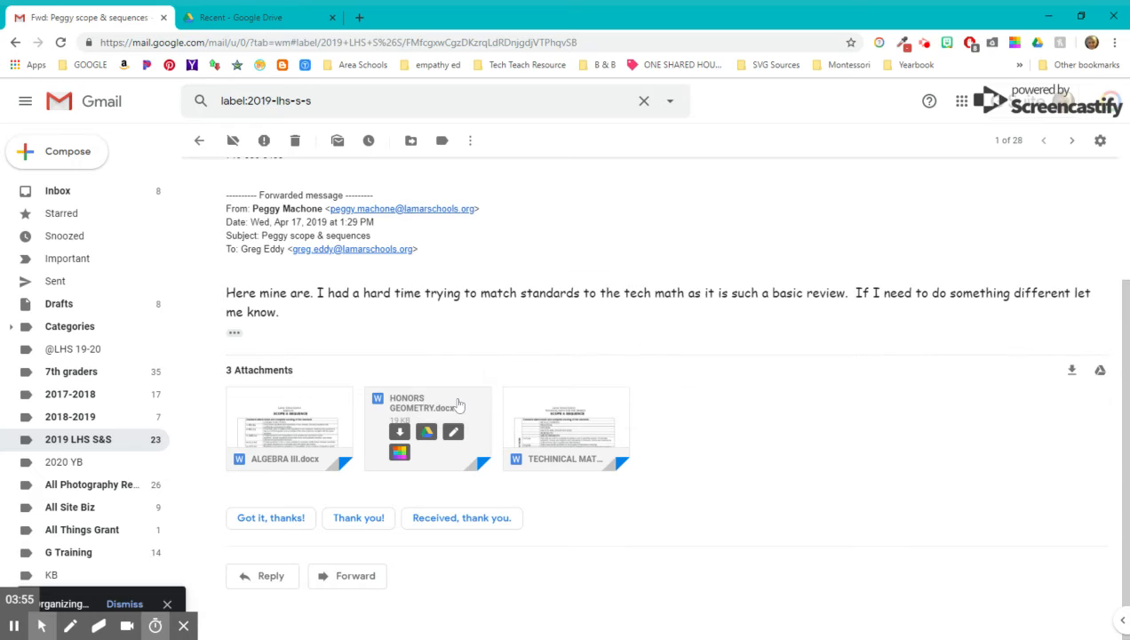
# Add the TECHINICAL MATH.docx attachment to Google Drive and place it in the 2019 LHS S&S folder.
pyautogui.click(565, 432)
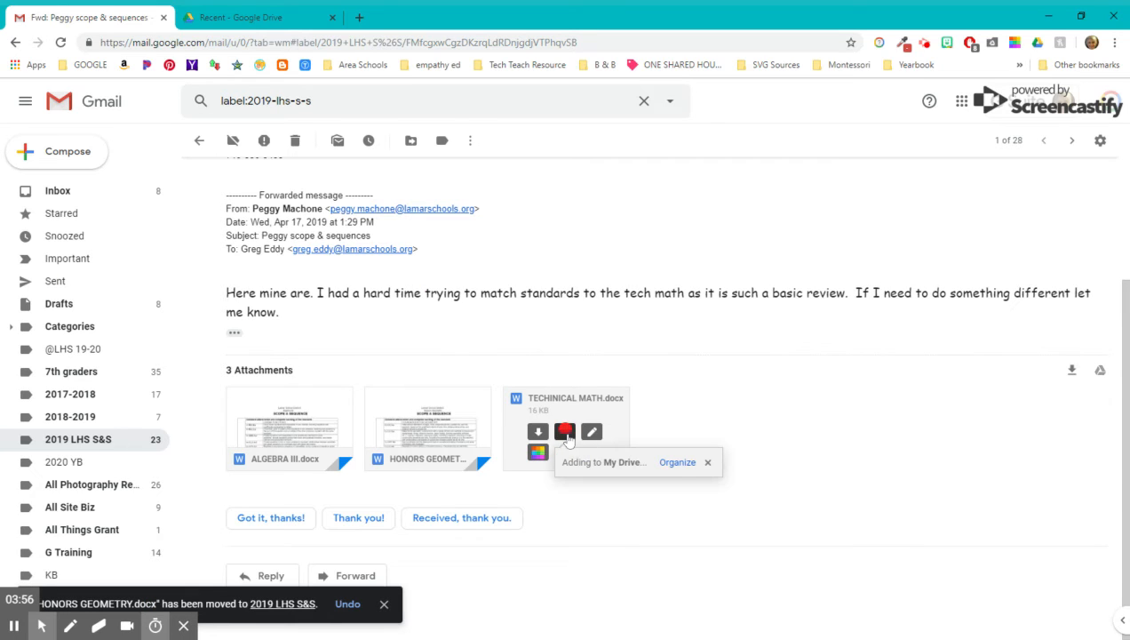
pyautogui.click(675, 460)
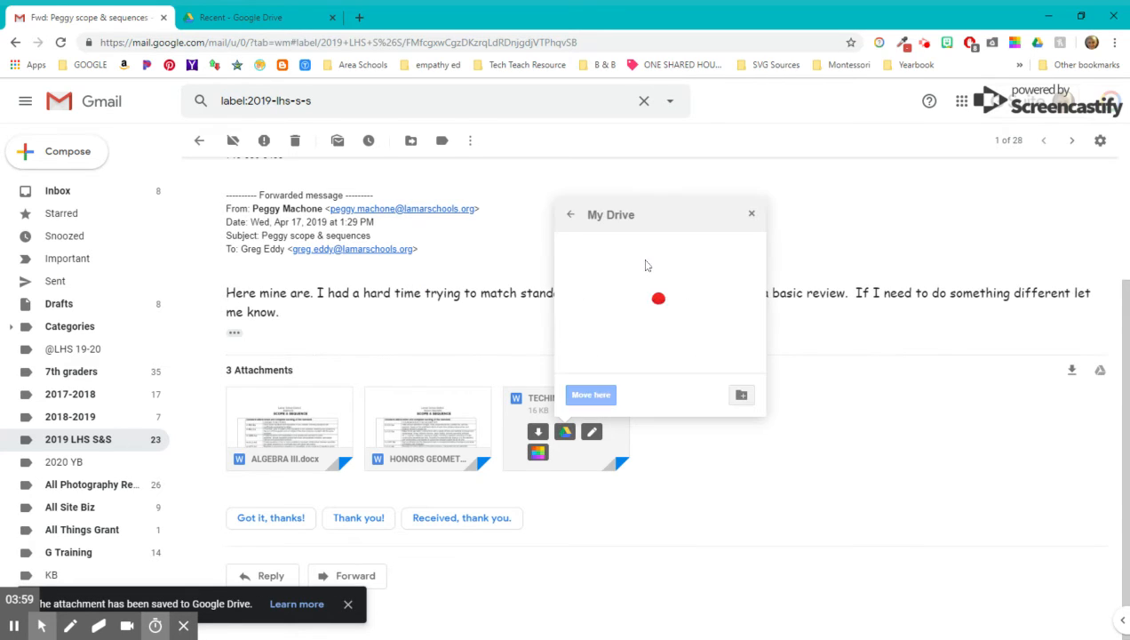
pyautogui.click(626, 245)
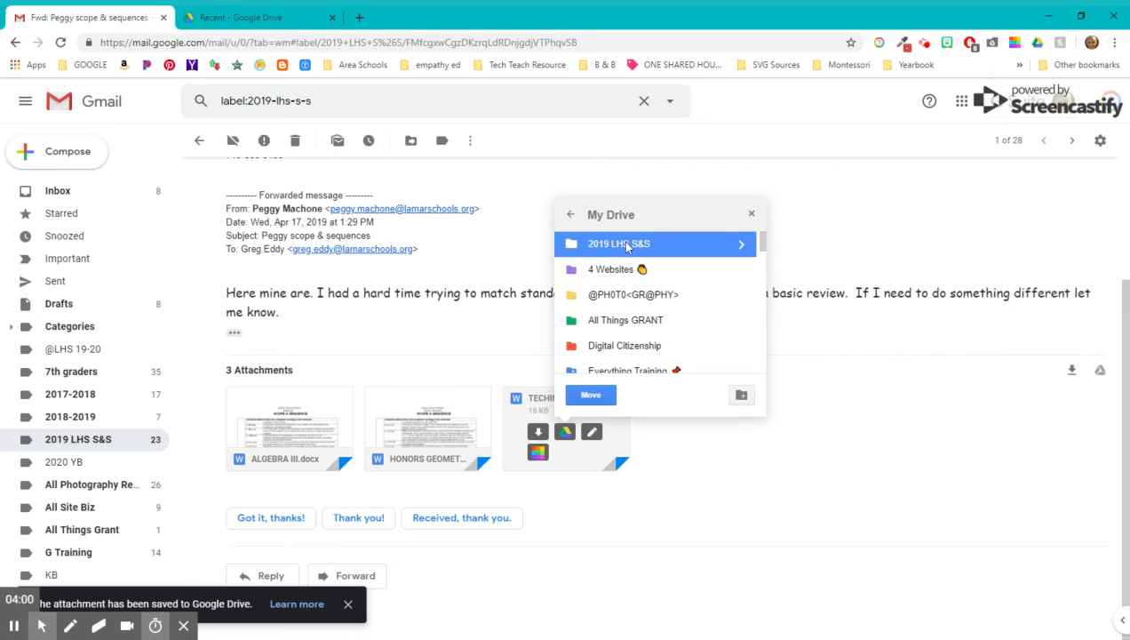
pyautogui.click(603, 396)
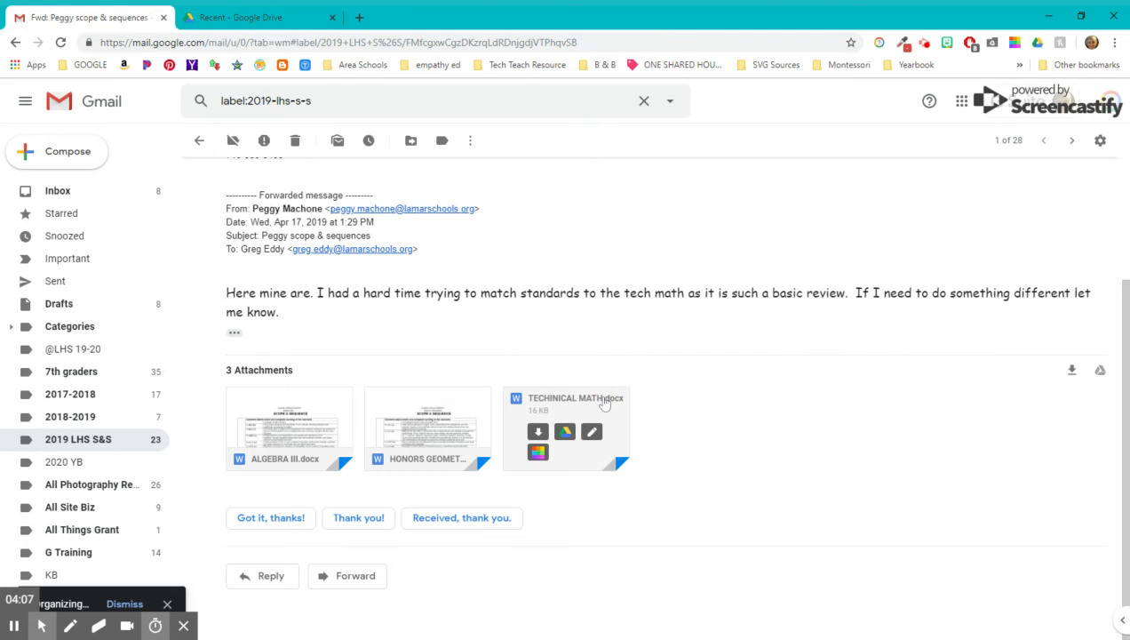
# Go back to the inbox, reopen the 2019 LHS S&S label and look through all its emails and attachments.
pyautogui.click(104, 101)
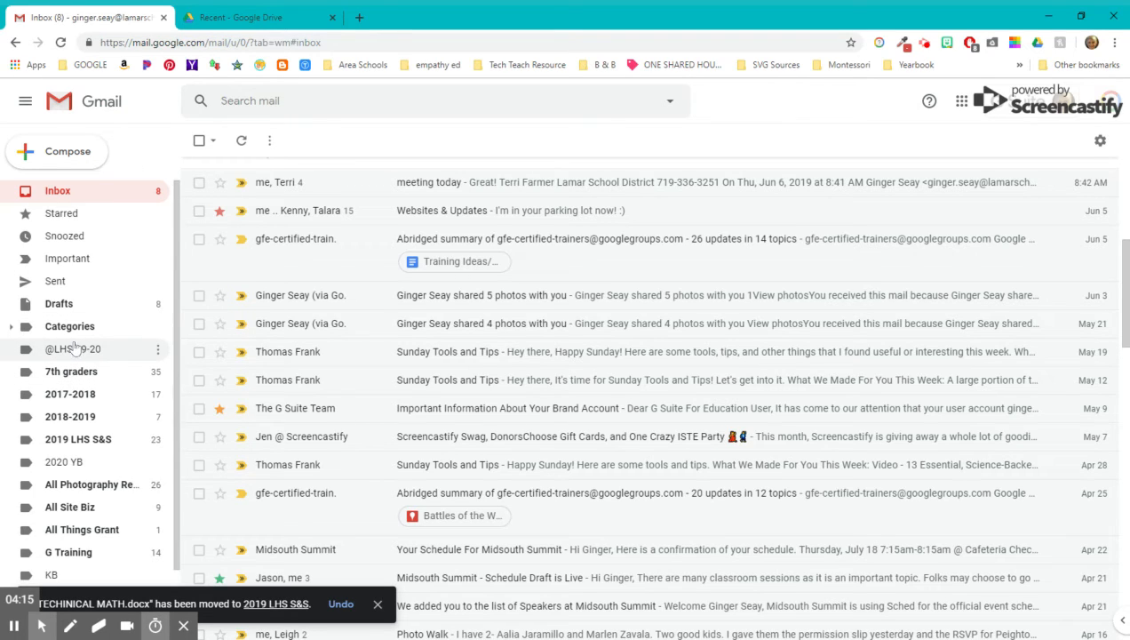
pyautogui.click(80, 439)
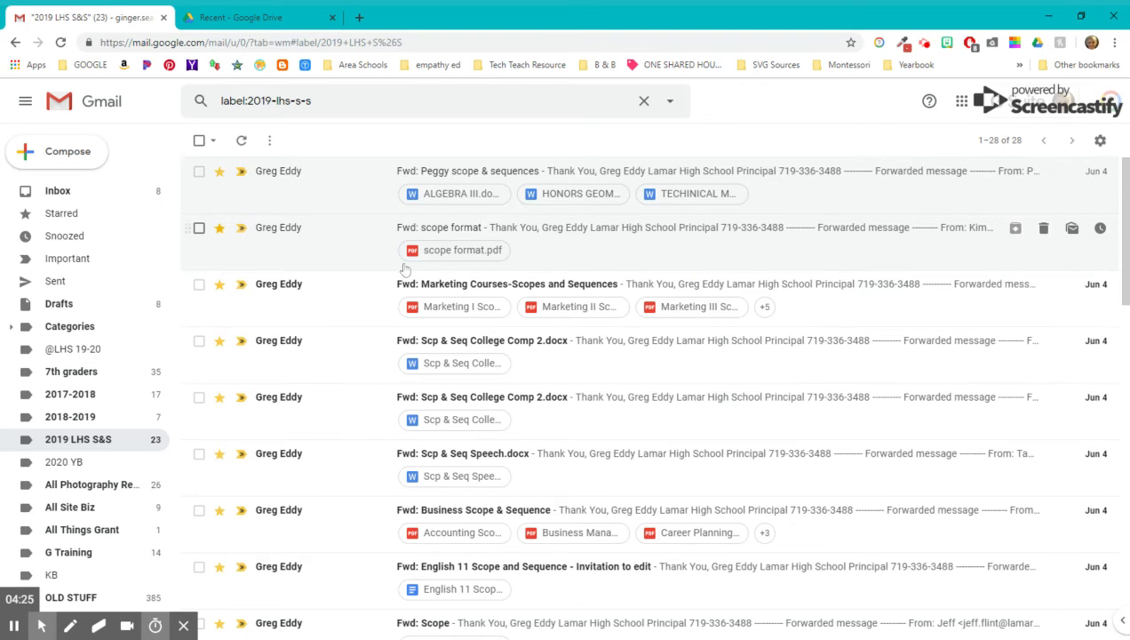
pyautogui.scroll(-4, 440, 444)
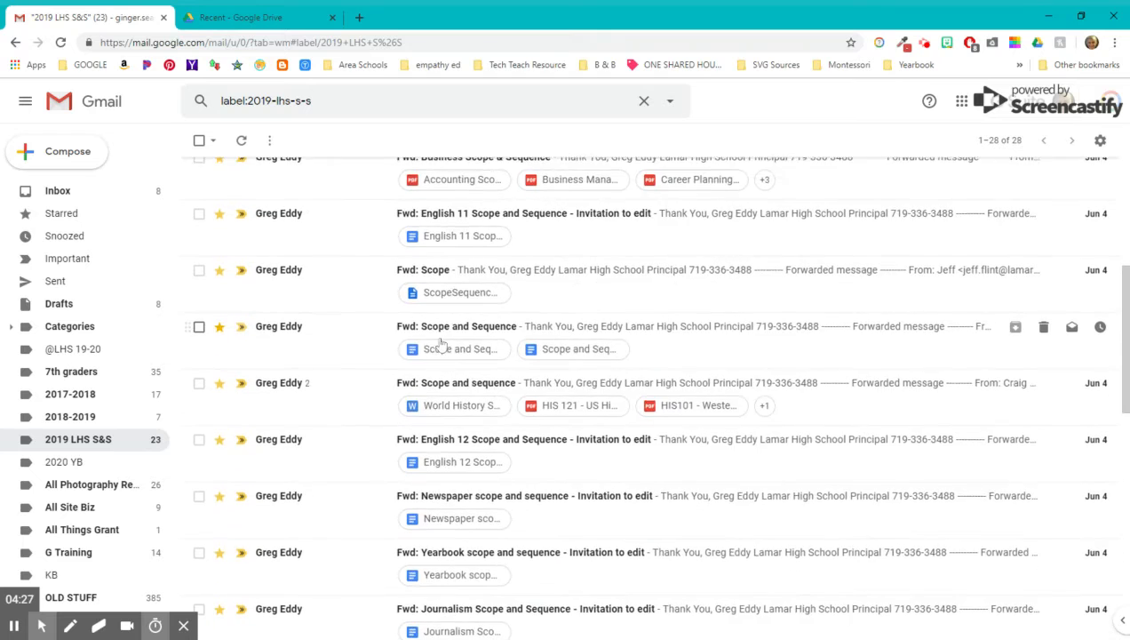
pyautogui.scroll(-8, 441, 344)
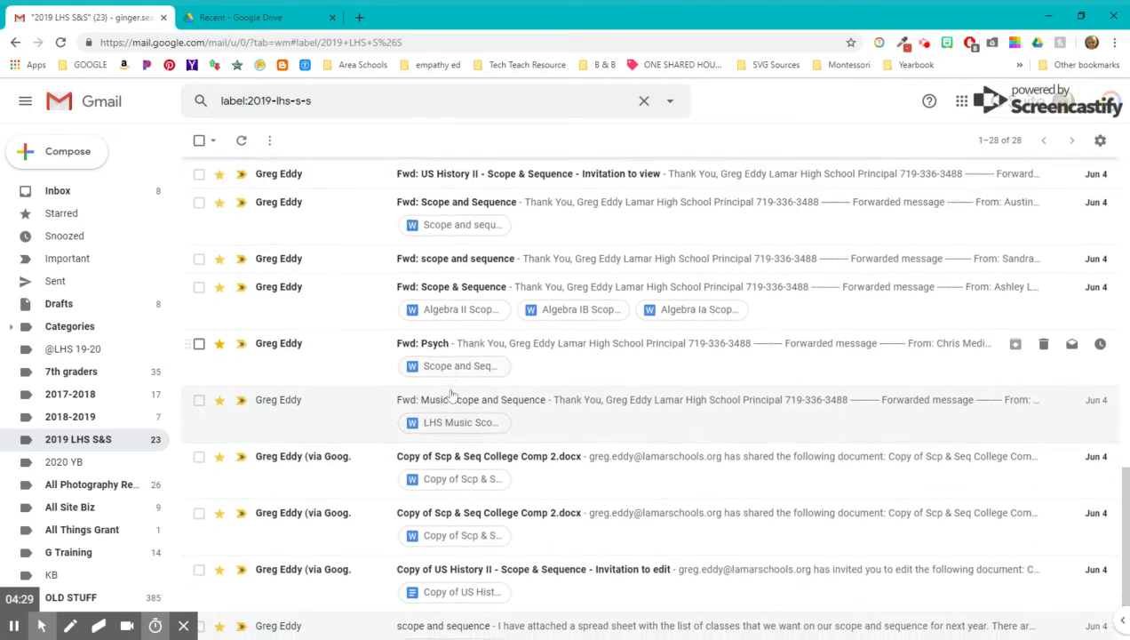
pyautogui.scroll(-2, 451, 394)
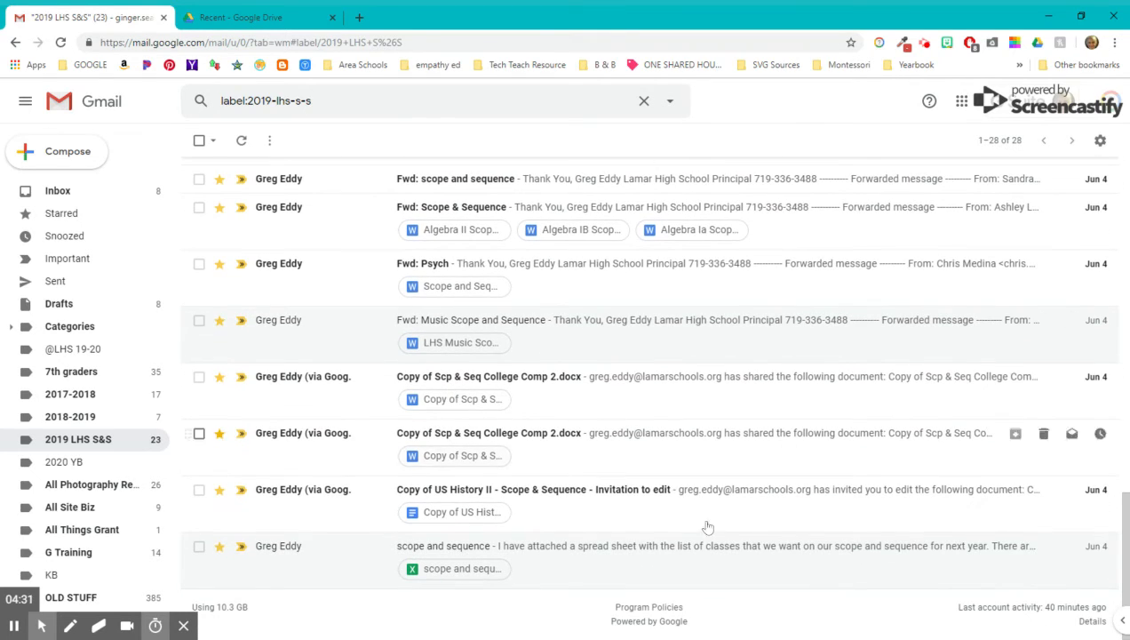
pyautogui.scroll(15, 731, 444)
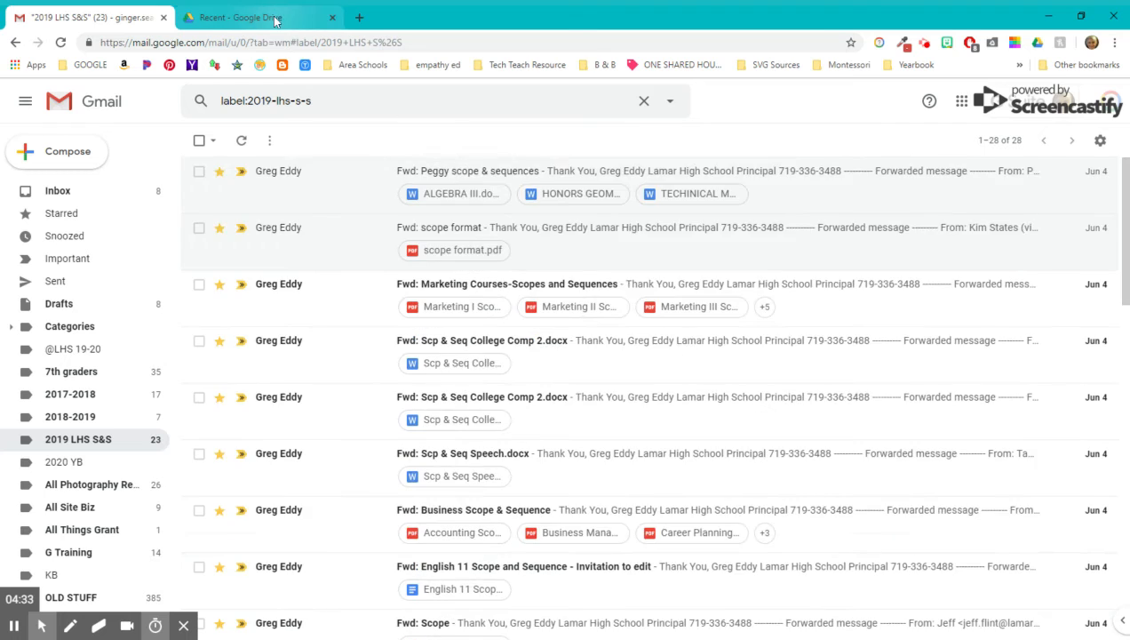
# Switch to Google Drive and open the 2019 LHS S&S folder in My Drive.
pyautogui.click(275, 21)
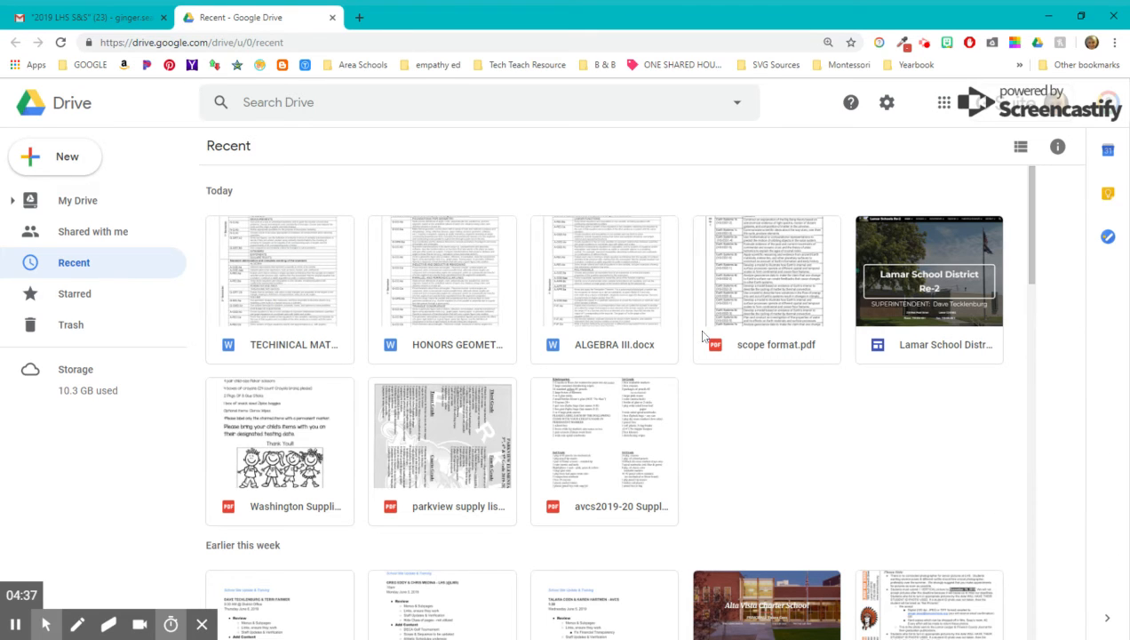
pyautogui.click(11, 202)
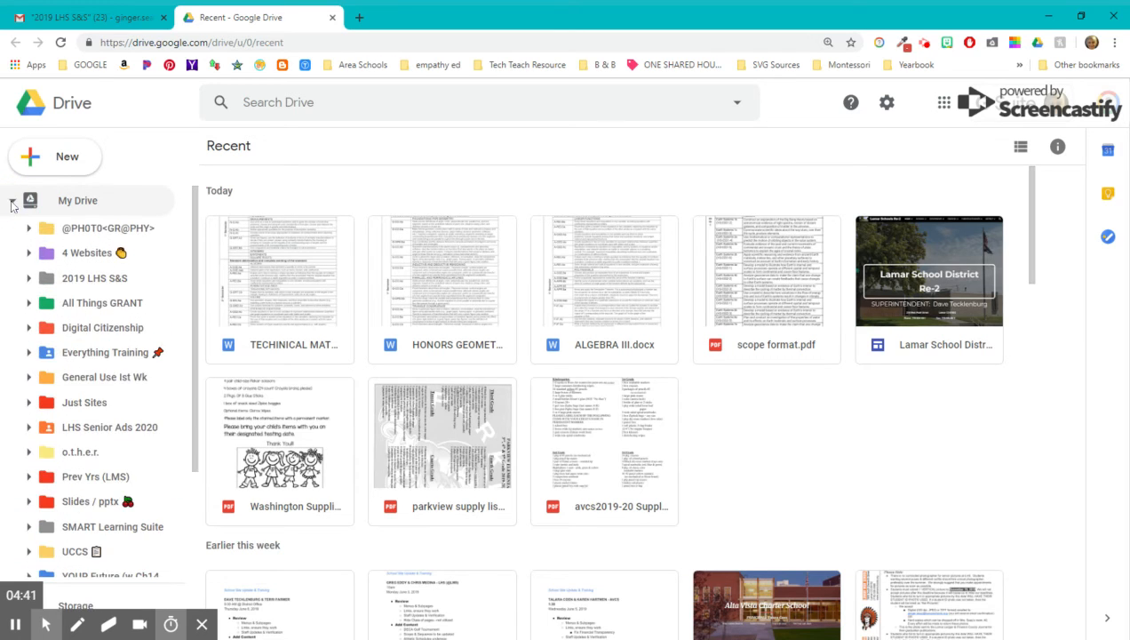
pyautogui.click(92, 285)
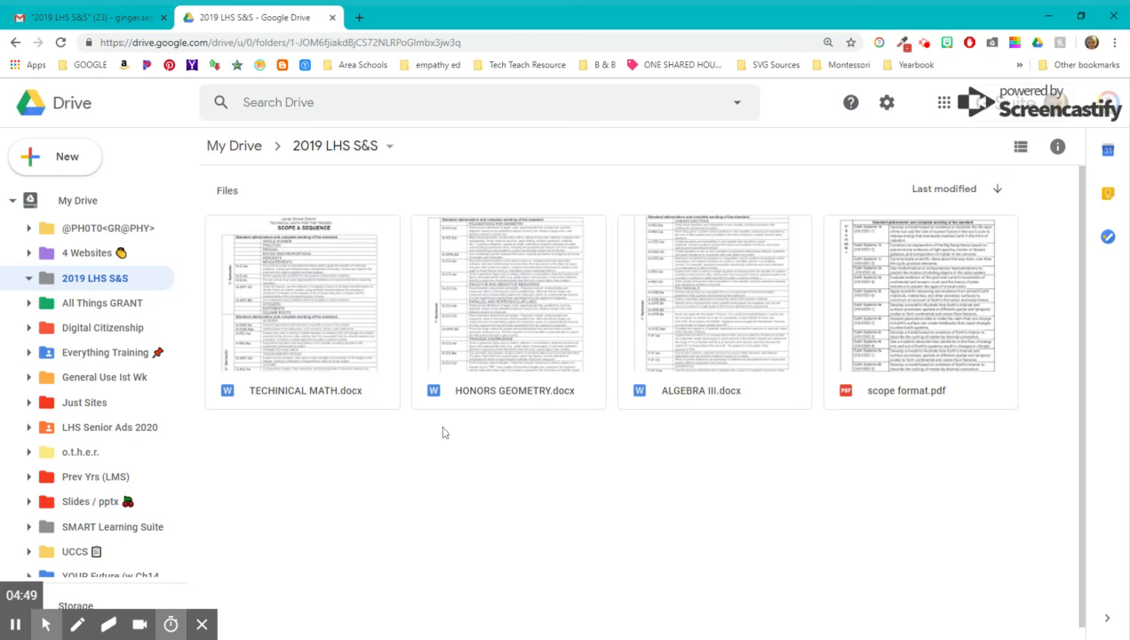
# Share the 2019 LHS S&S folder by turning on link sharing as Public on the web with view-only access, and save the settings.
pyautogui.click(315, 151)
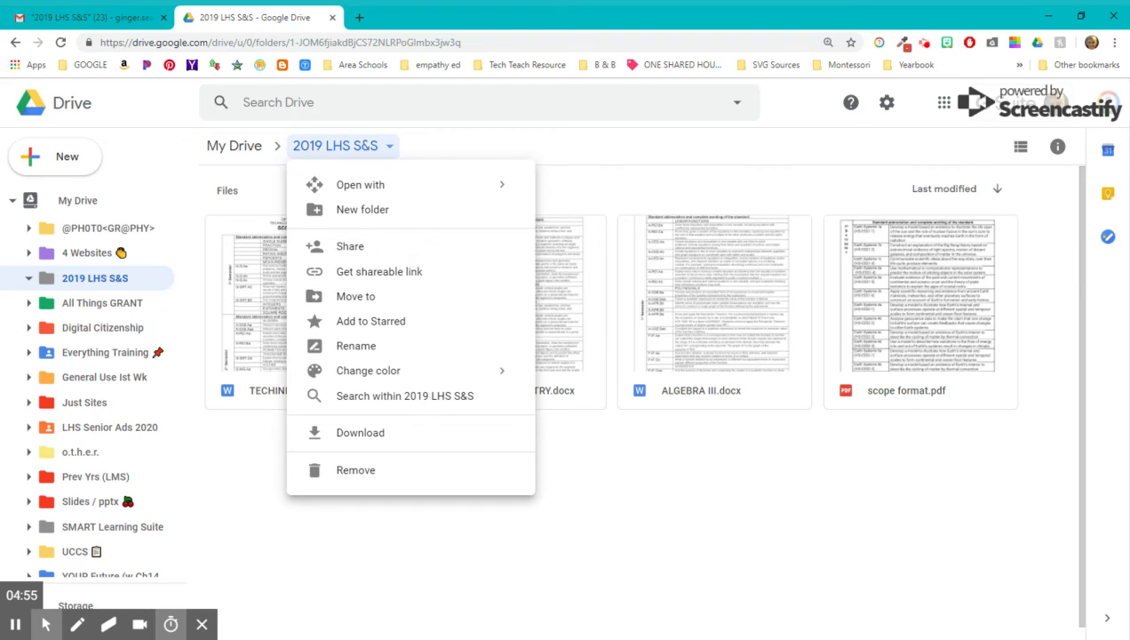
pyautogui.click(359, 249)
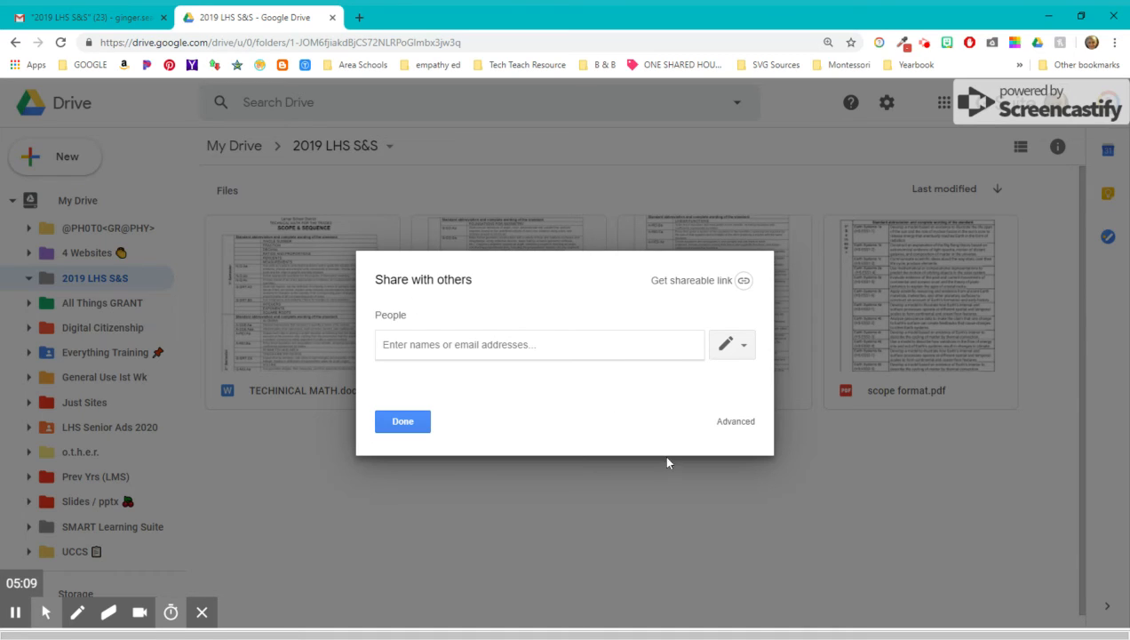
pyautogui.click(740, 420)
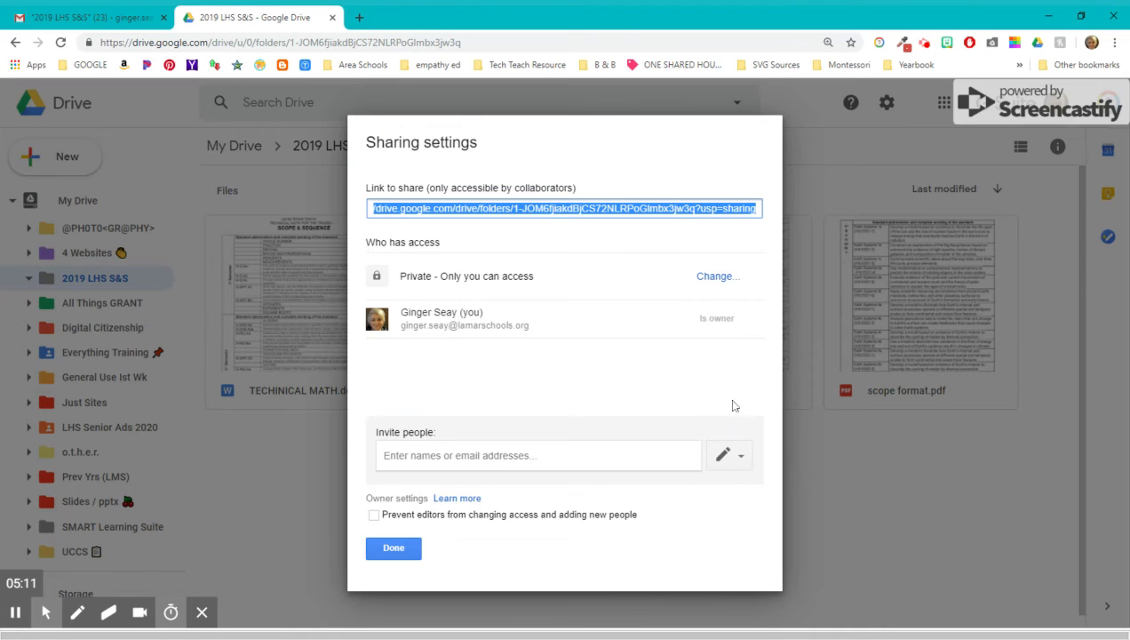
pyautogui.click(717, 279)
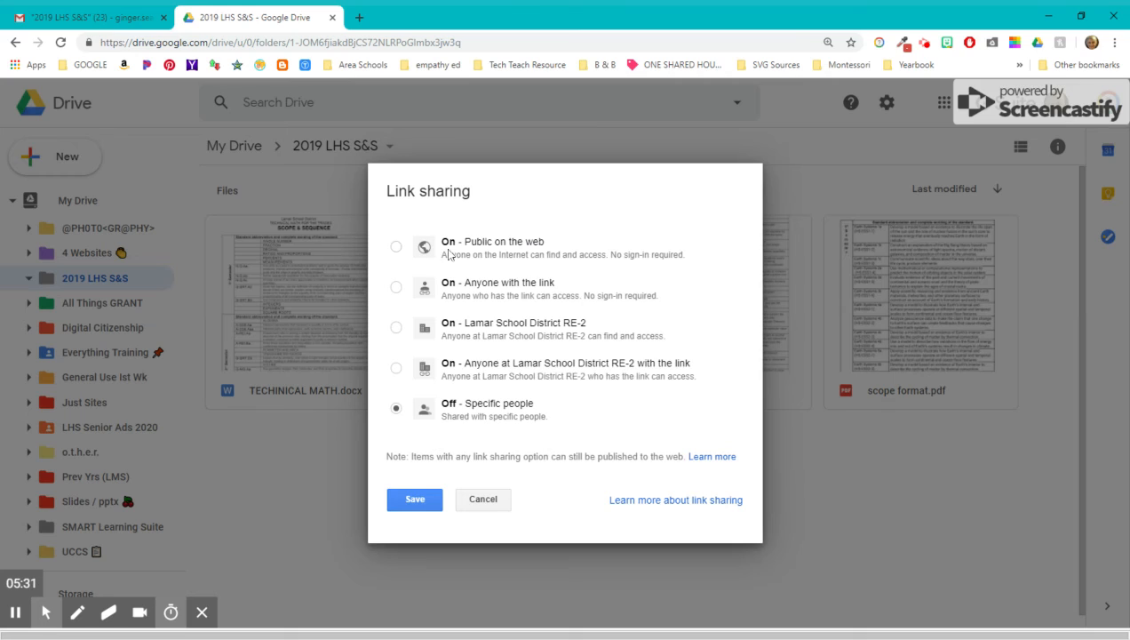
pyautogui.click(397, 249)
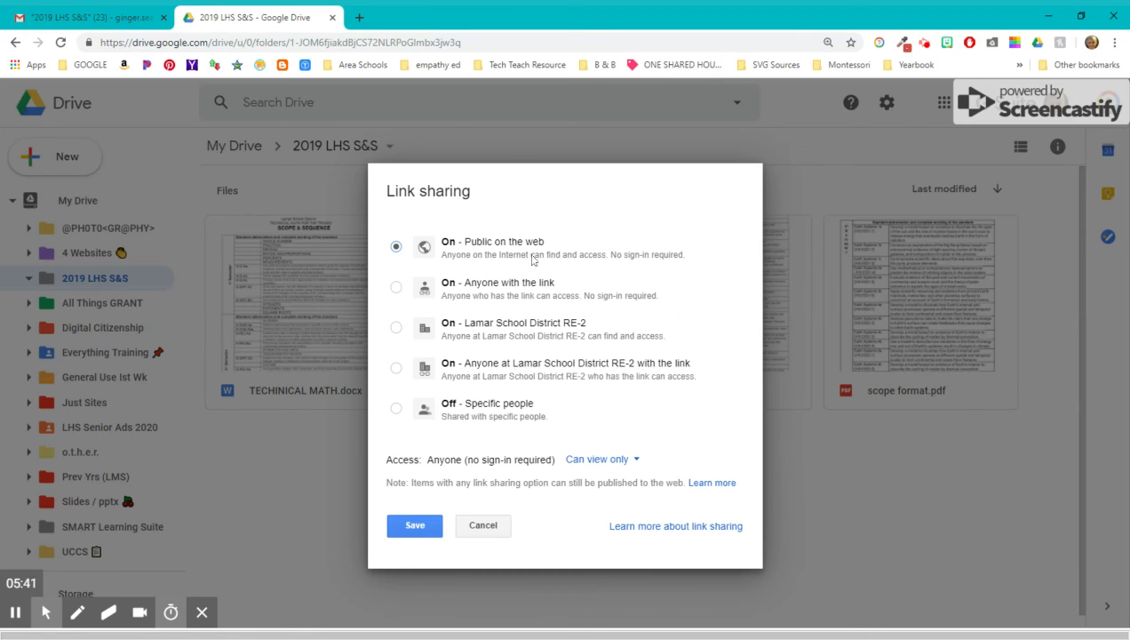
pyautogui.click(603, 462)
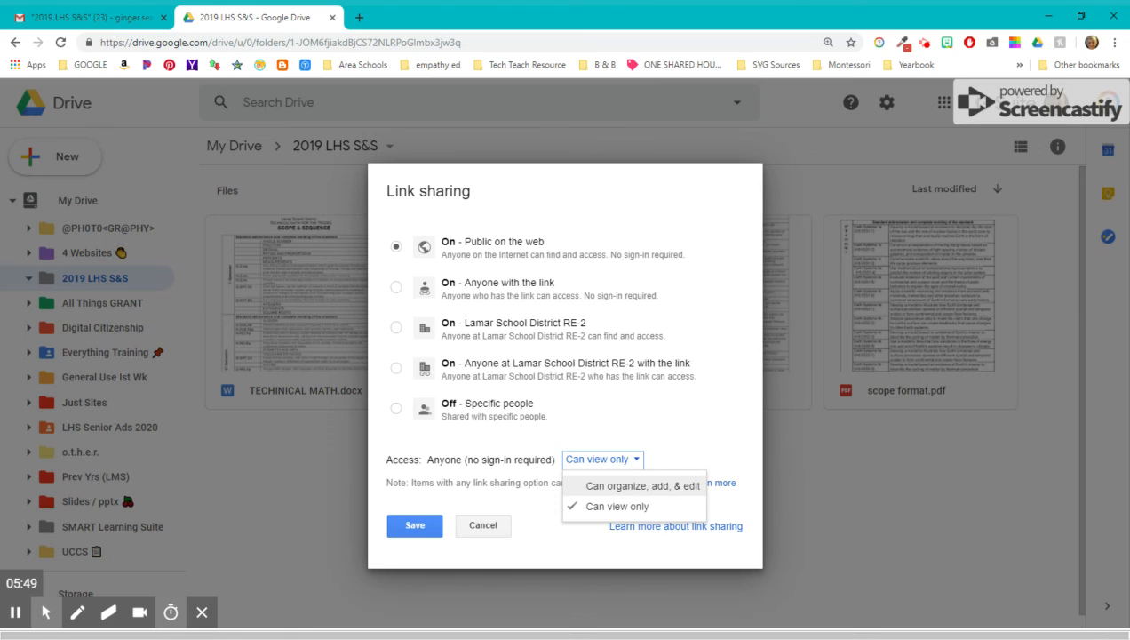
pyautogui.click(619, 506)
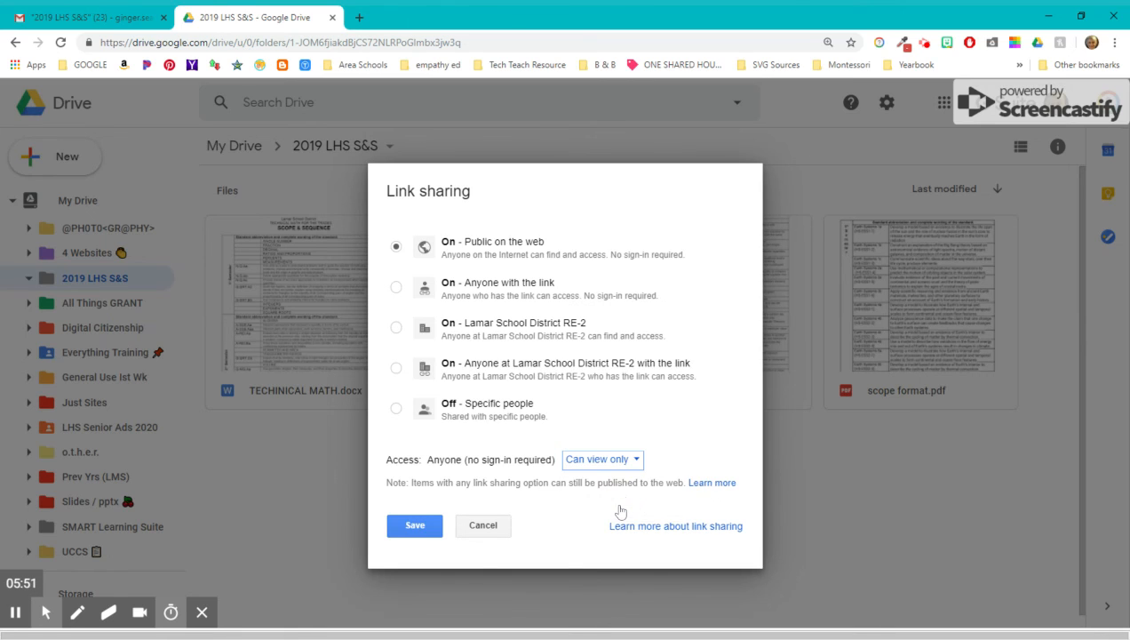
pyautogui.click(404, 532)
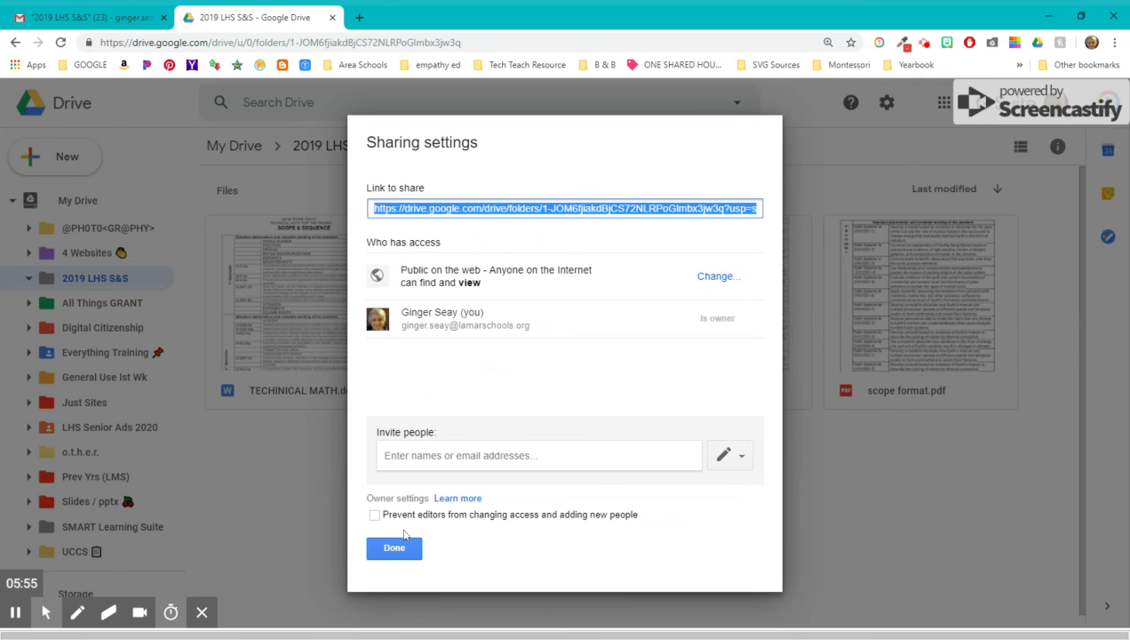
pyautogui.click(400, 545)
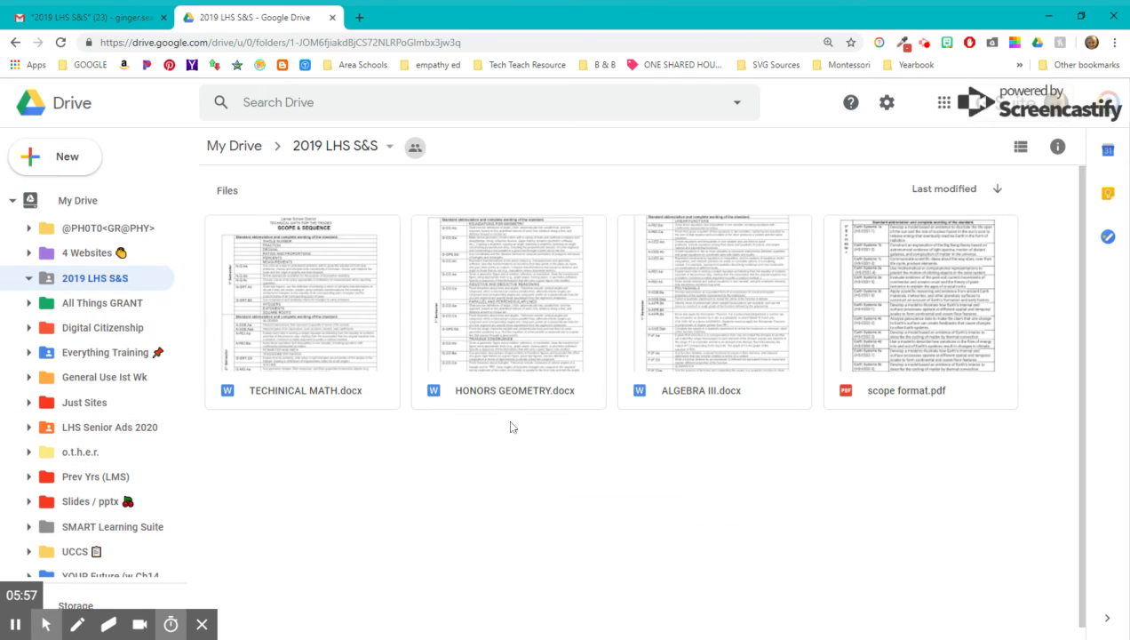
# Check the files in the shared folder, then switch to Gmail and look through the emails under the 2019 LHS S&S label.
pyautogui.scroll(-1, 503, 458)
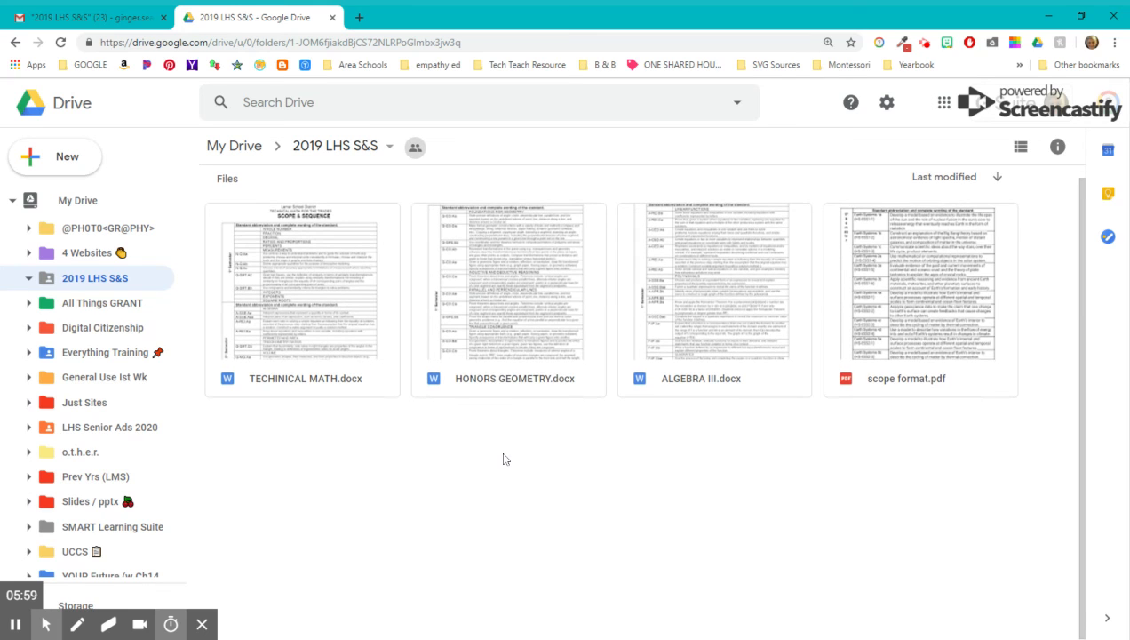
pyautogui.scroll(1, 503, 458)
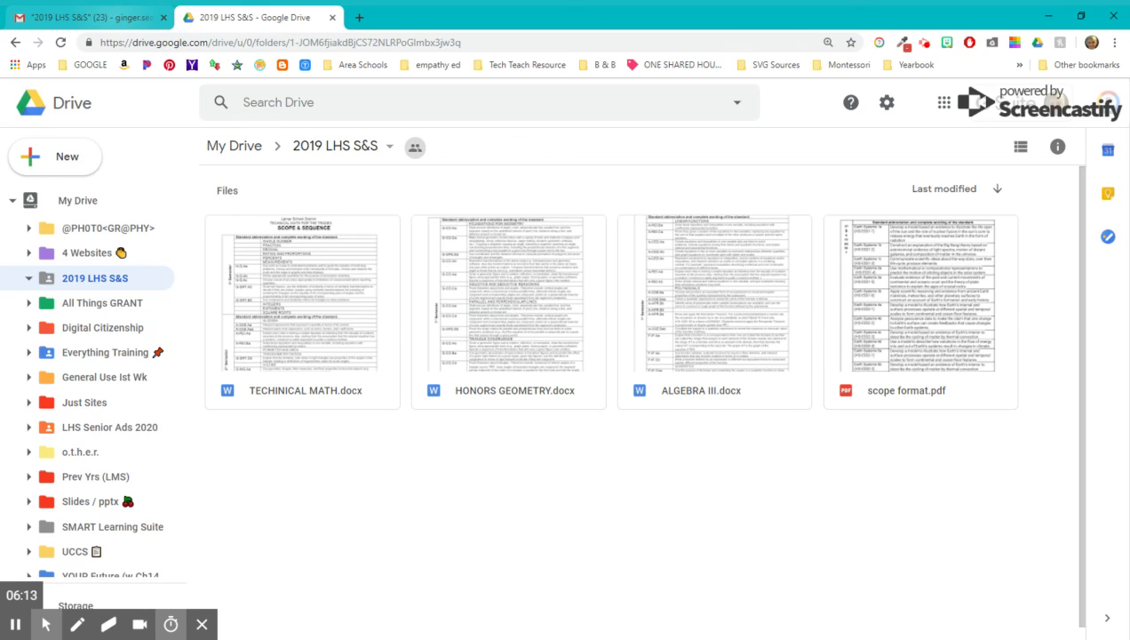
pyautogui.click(118, 19)
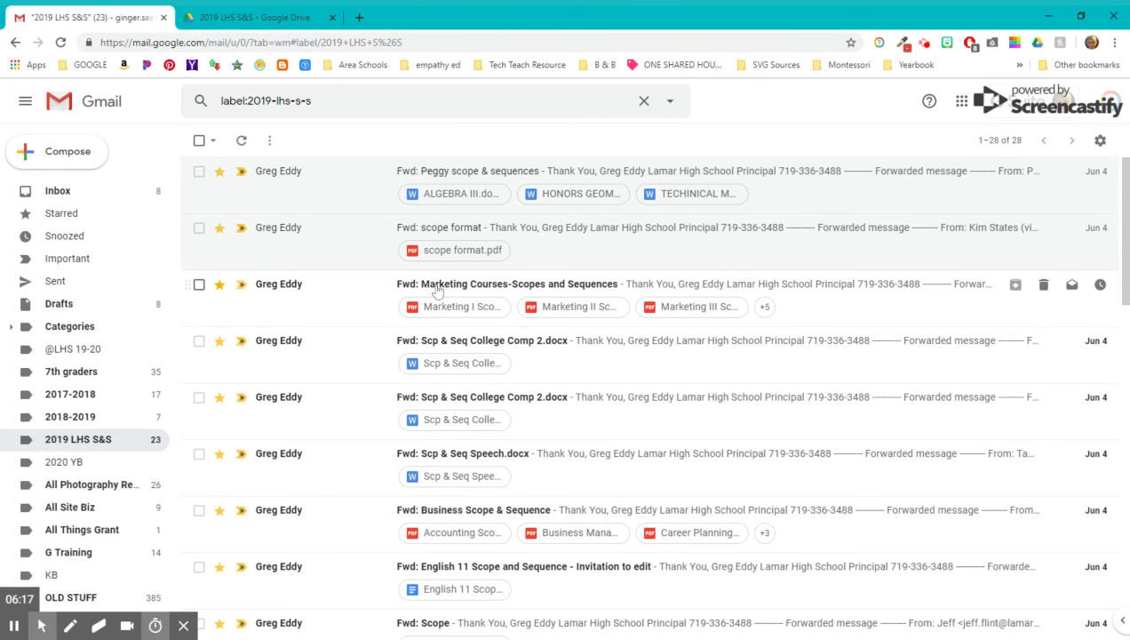
pyautogui.scroll(-6, 437, 291)
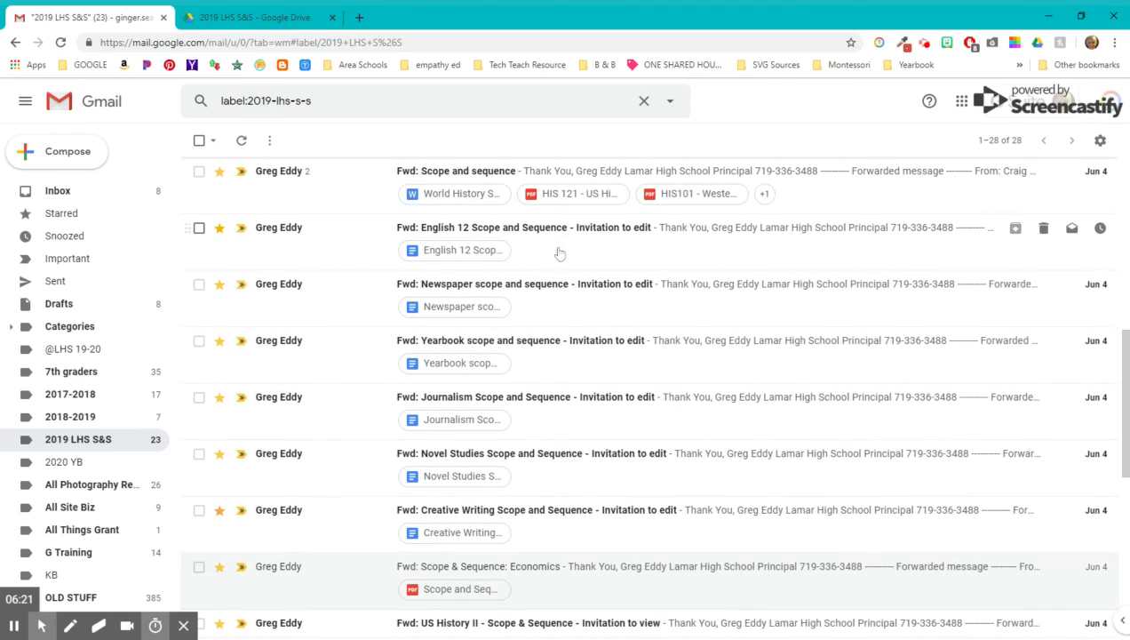
pyautogui.scroll(6, 554, 350)
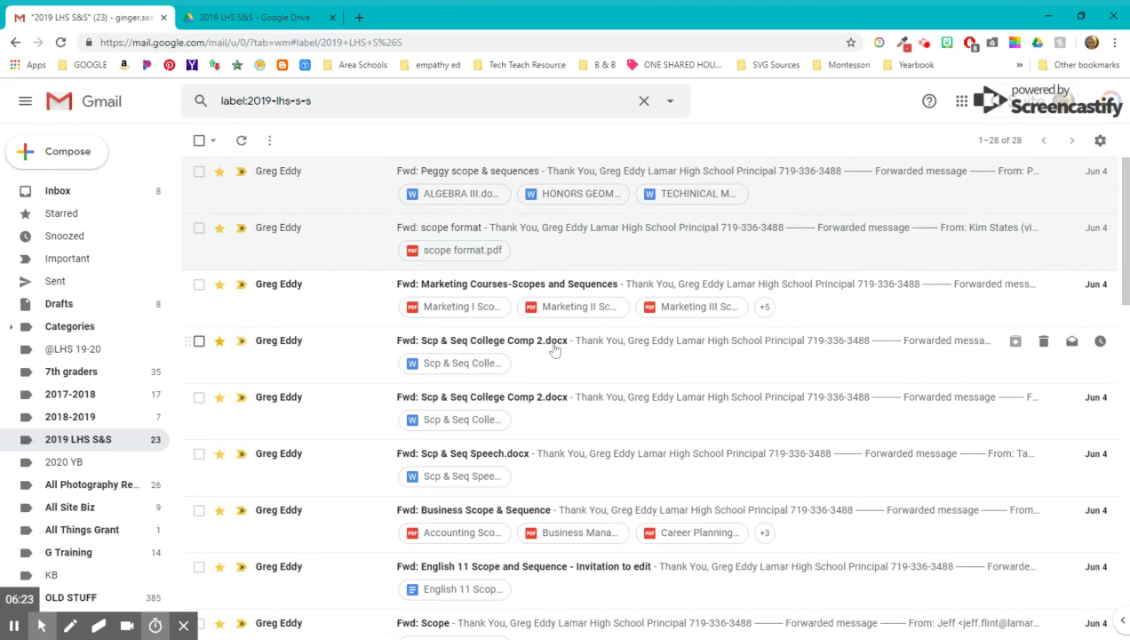